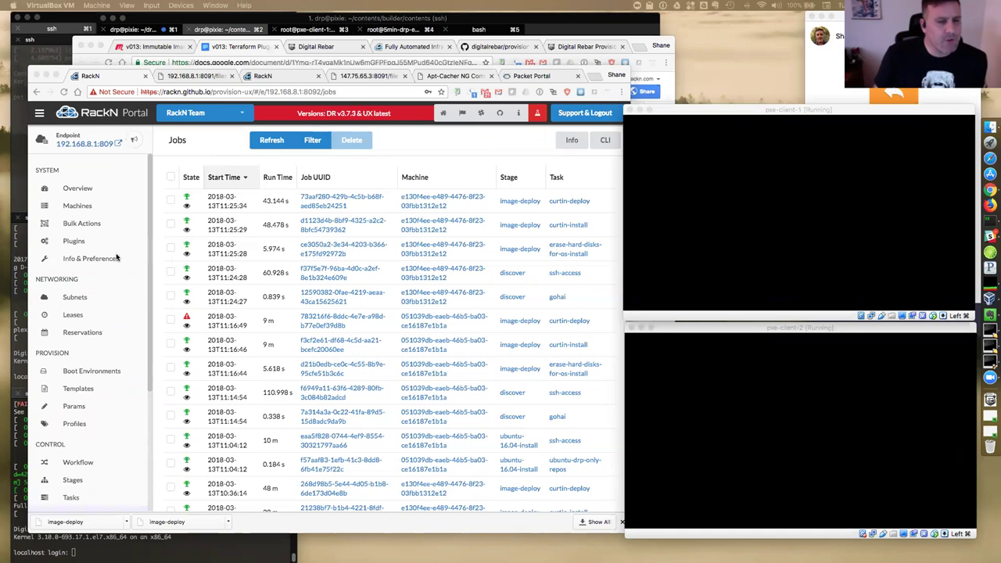
# - Open the pxe-client-1 machine from the bulk actions list and put its record into edit mode
pyautogui.click(151, 213)
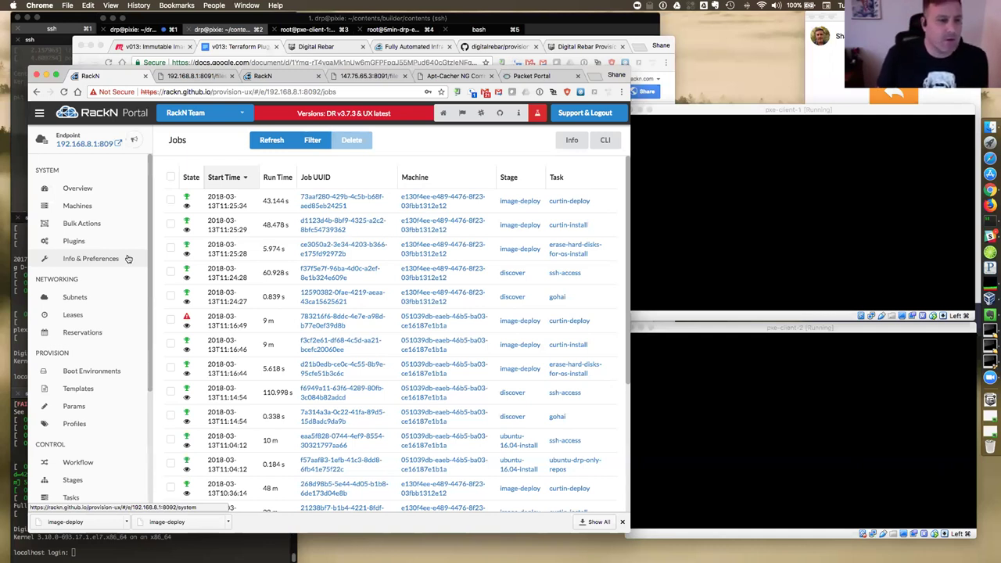
pyautogui.click(84, 226)
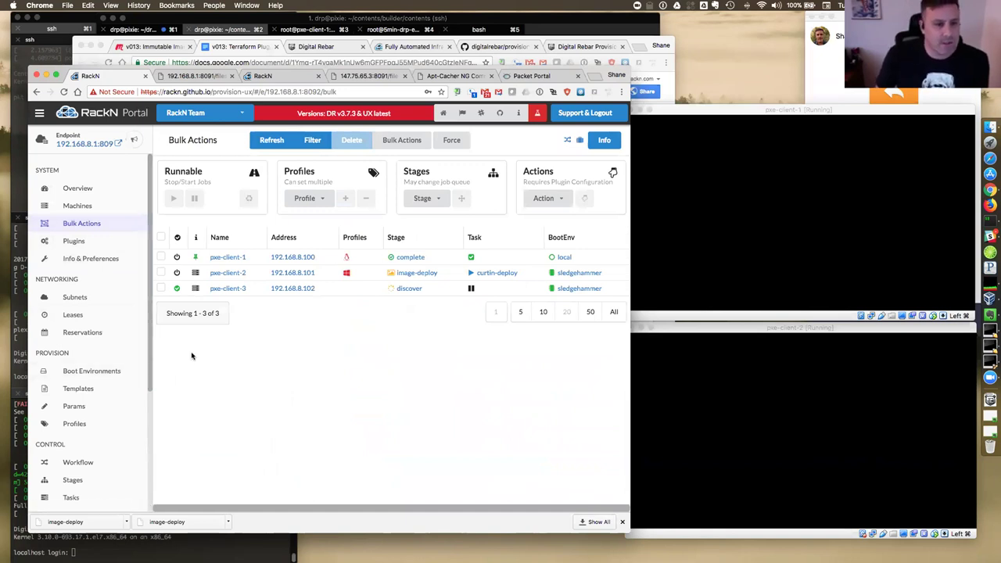
pyautogui.click(231, 258)
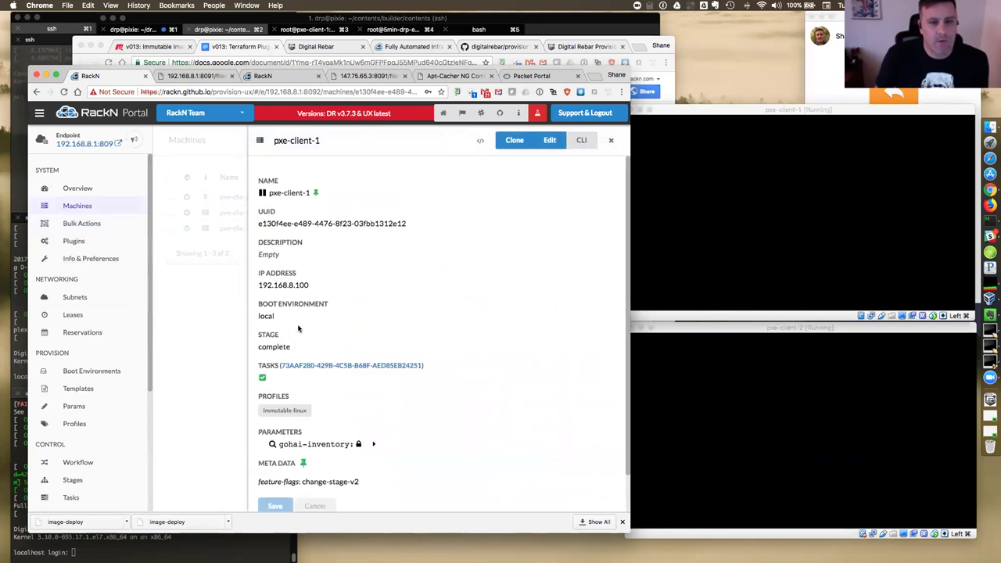
pyautogui.scroll(-2, 383, 359)
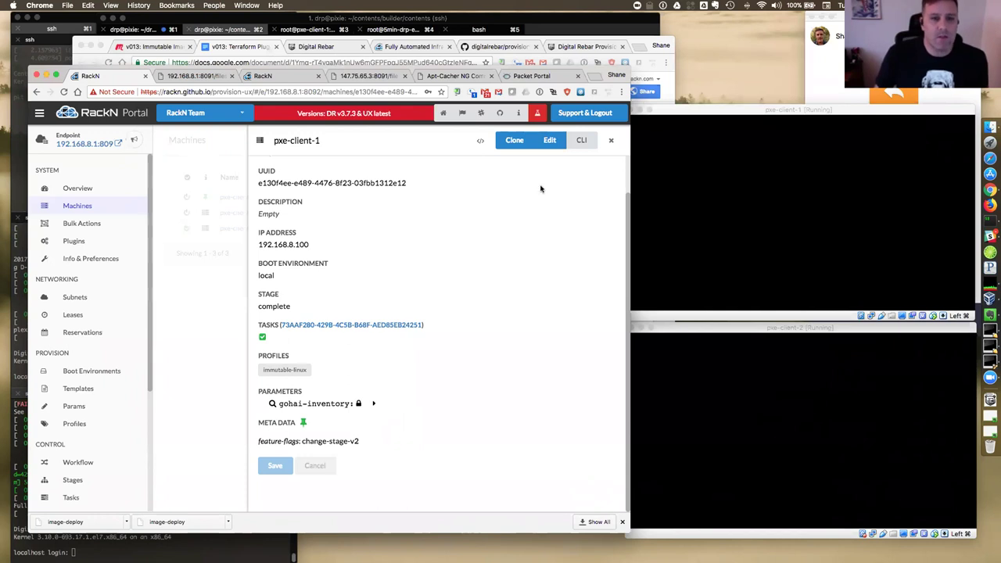
pyautogui.click(549, 140)
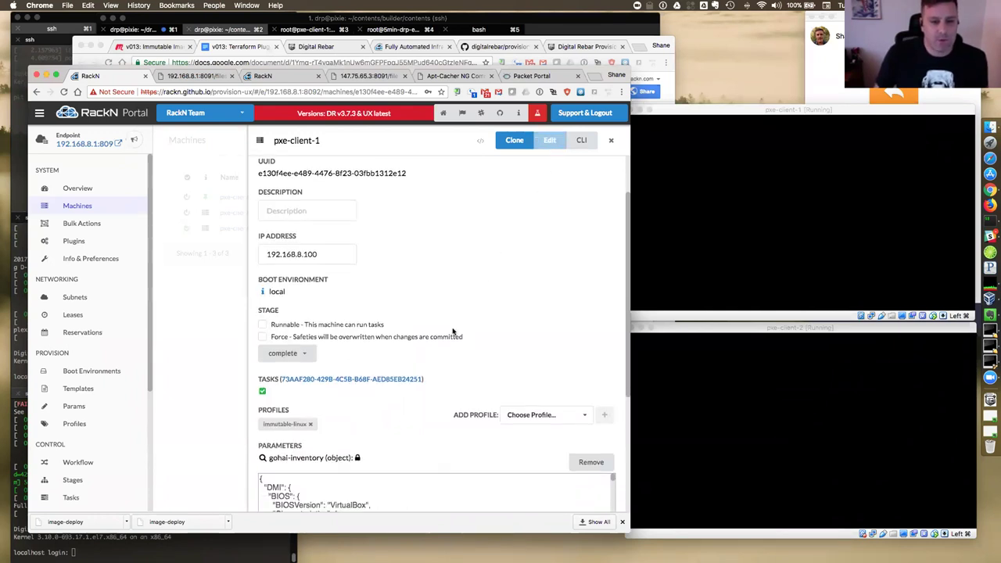
# - Add the local-repo (boolean) parameter to pxe-client-1, set it to true and save the machine
pyautogui.scroll(-5, 461, 375)
pyautogui.click(342, 340)
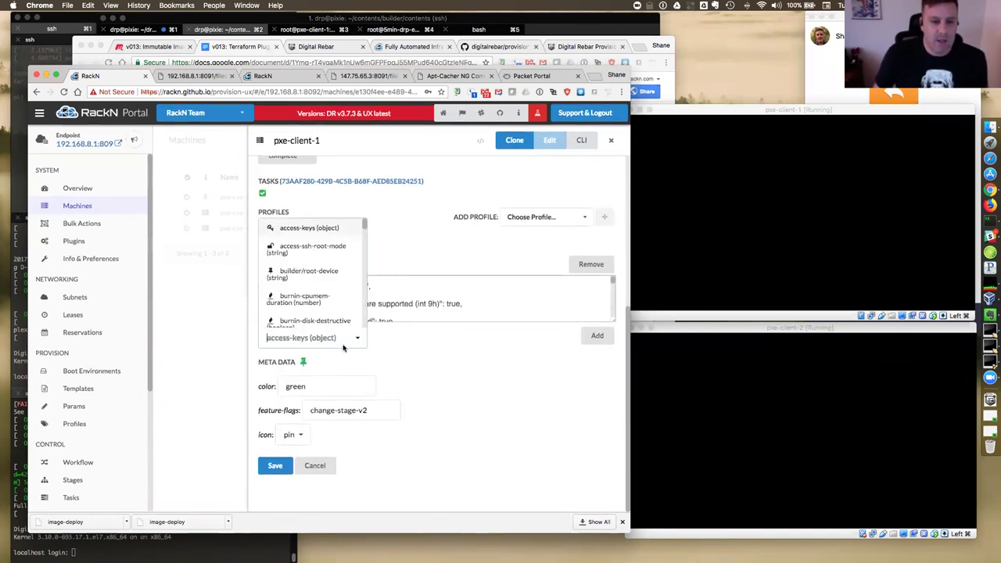
pyautogui.scroll(-10, 330, 309)
pyautogui.scroll(-10, 327, 294)
pyautogui.scroll(-10, 327, 292)
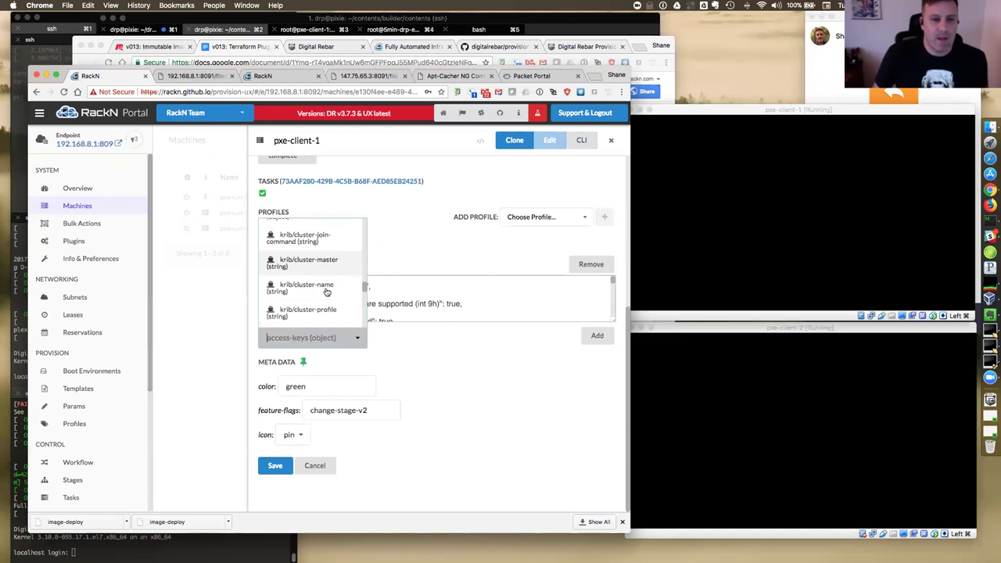
pyautogui.scroll(-8, 327, 292)
pyautogui.click(309, 249)
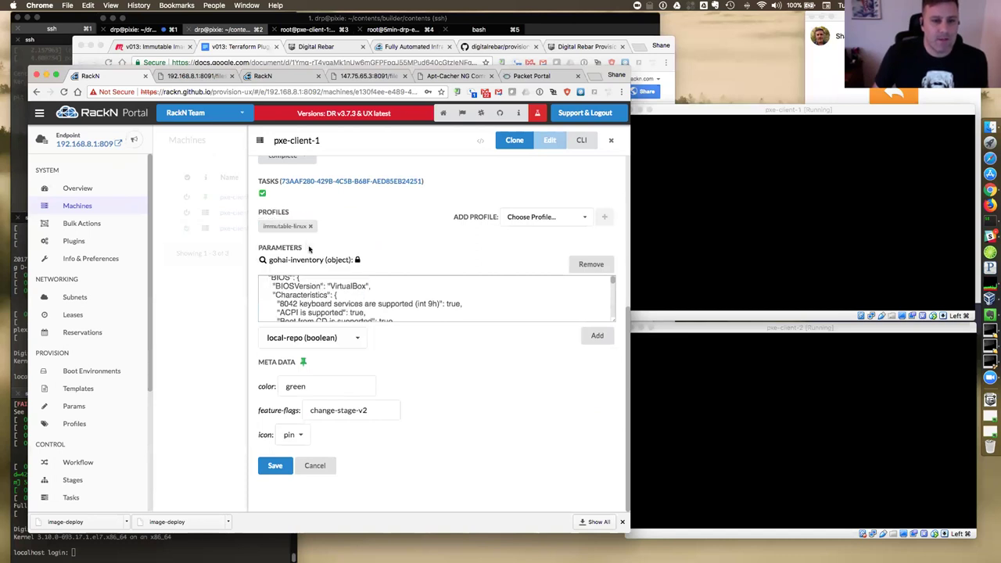
pyautogui.click(600, 337)
pyautogui.click(342, 333)
pyautogui.click(274, 491)
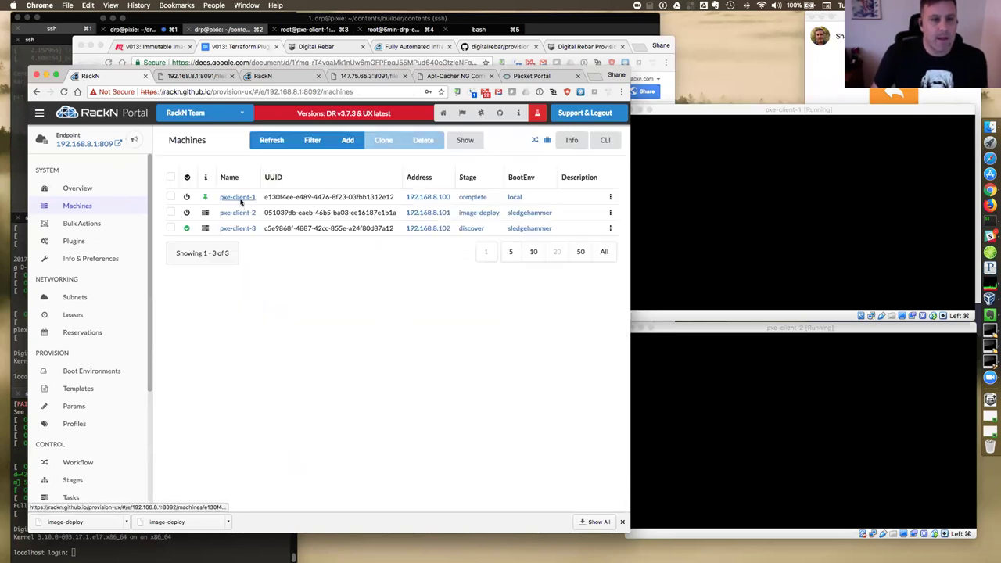
# - Reopen pxe-client-1 for editing and remove its local-repo parameter
pyautogui.click(238, 197)
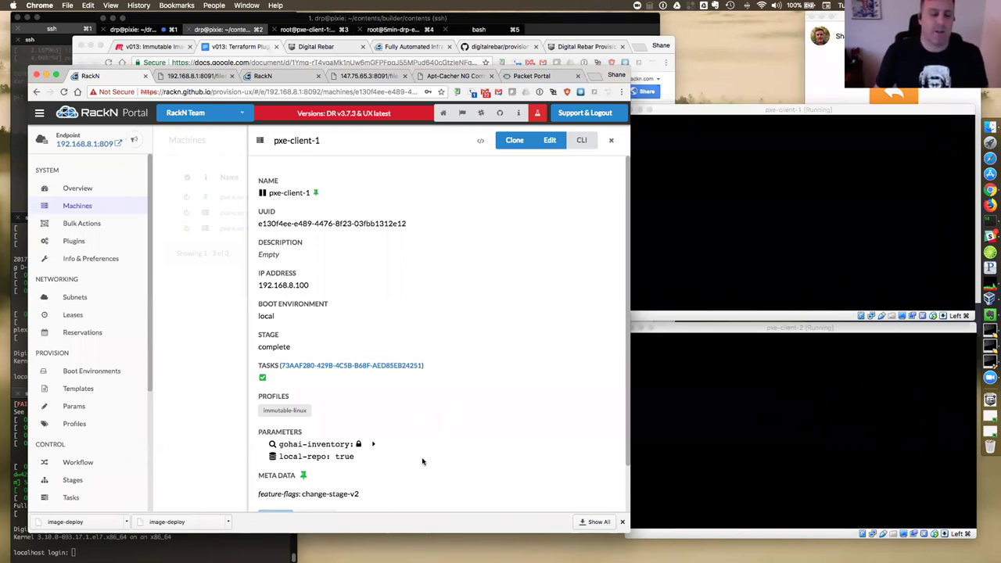
pyautogui.click(204, 417)
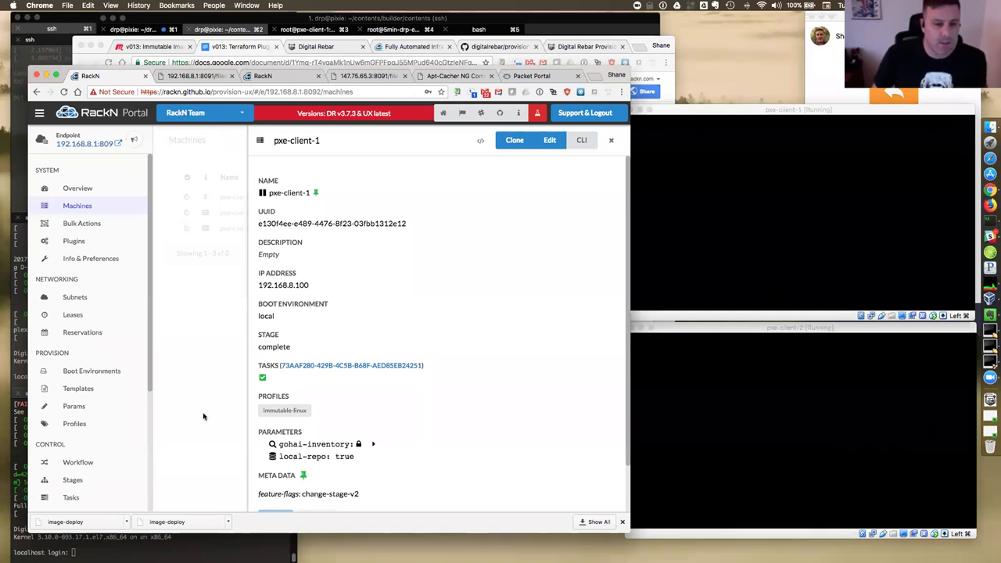
pyautogui.click(238, 197)
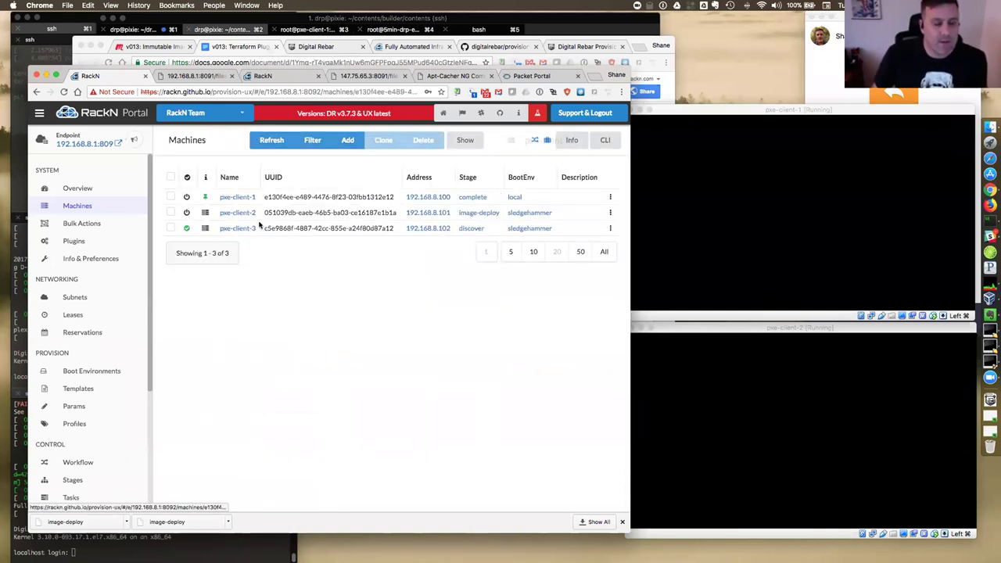
pyautogui.click(551, 140)
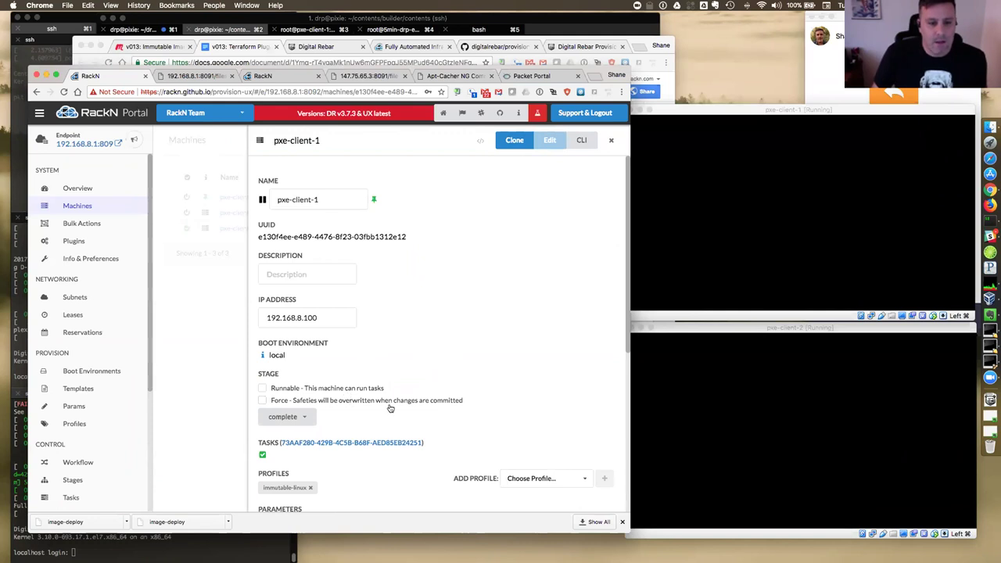
pyautogui.scroll(-5, 389, 407)
pyautogui.click(591, 420)
# - Add the proxy-servers (array) parameter to the pxe-client-1 machine
pyautogui.click(357, 421)
pyautogui.scroll(-10, 324, 352)
pyautogui.scroll(-15, 323, 355)
pyautogui.scroll(5, 321, 332)
pyautogui.scroll(3, 317, 317)
pyautogui.scroll(2, 313, 294)
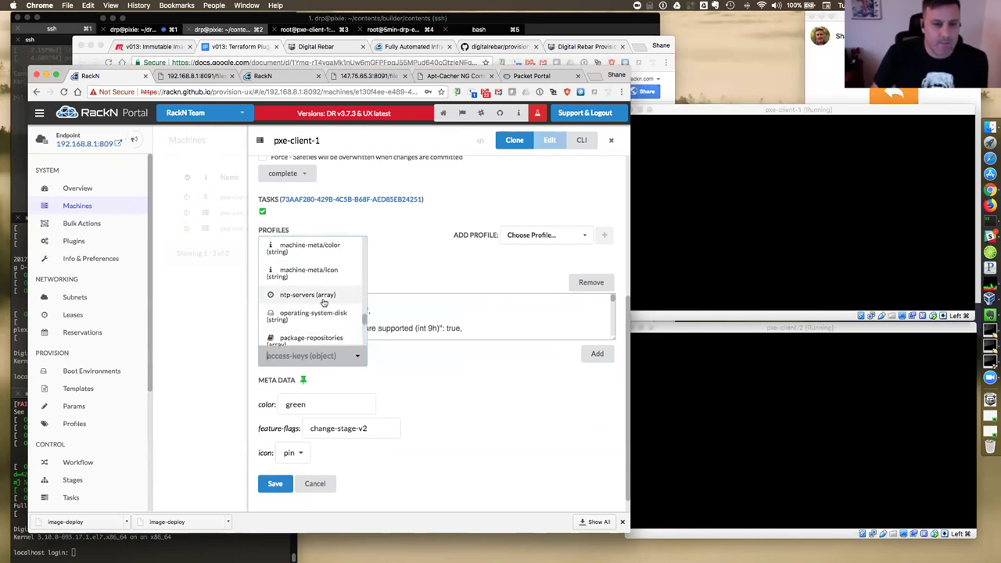
pyautogui.scroll(-2, 322, 302)
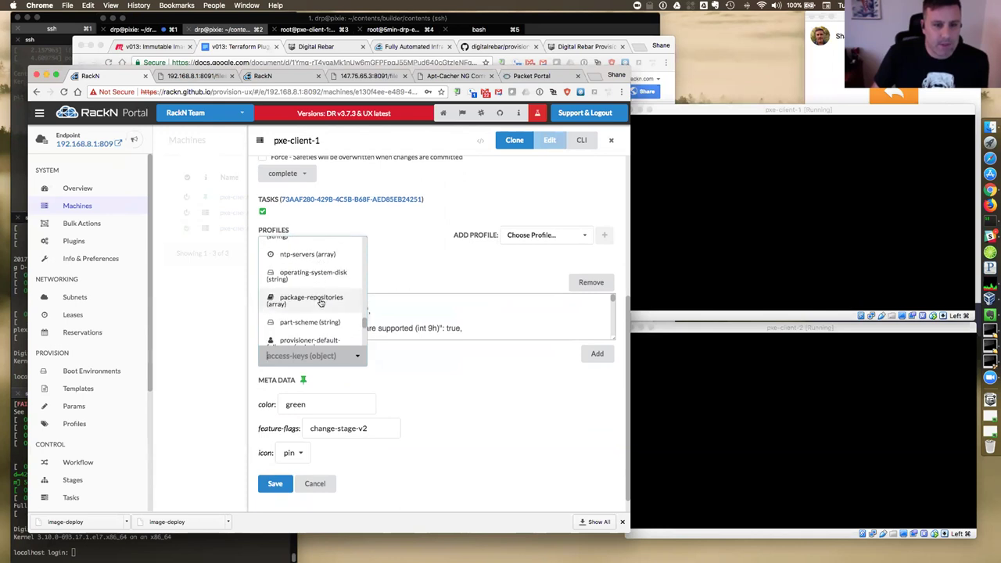
pyautogui.scroll(-5, 321, 301)
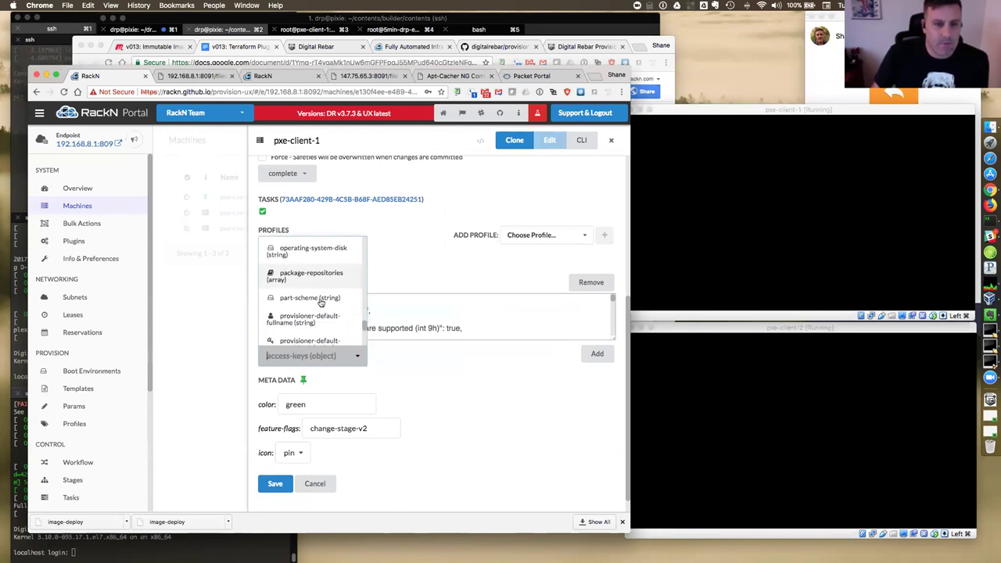
pyautogui.scroll(-1, 321, 302)
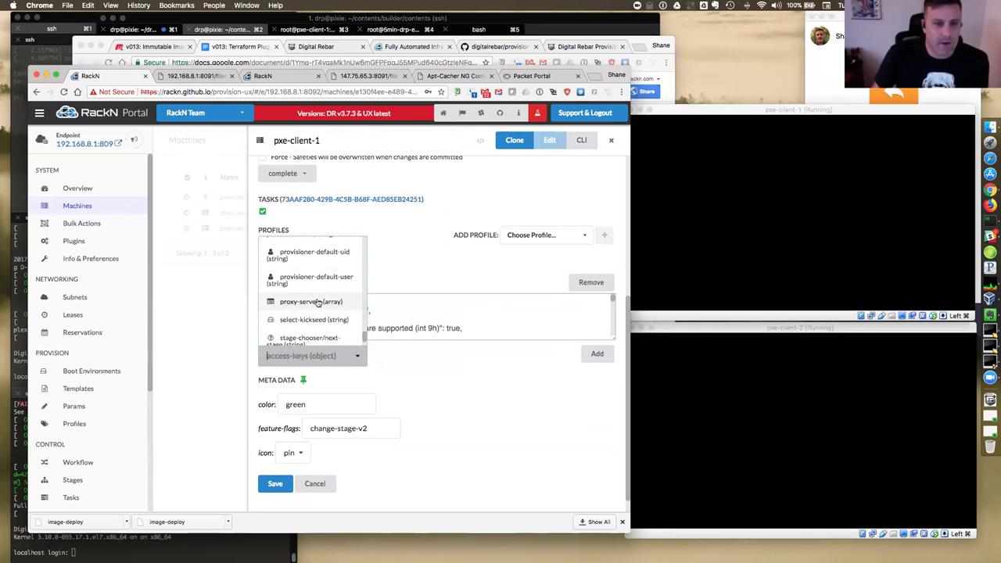
pyautogui.click(320, 302)
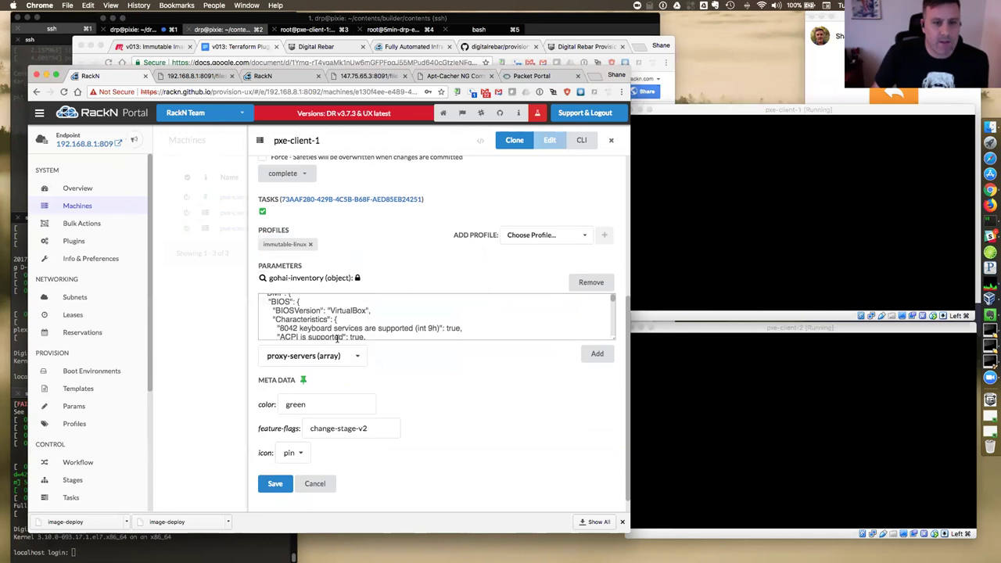
pyautogui.click(597, 353)
pyautogui.click(326, 373)
pyautogui.write('[ "http://192.16')
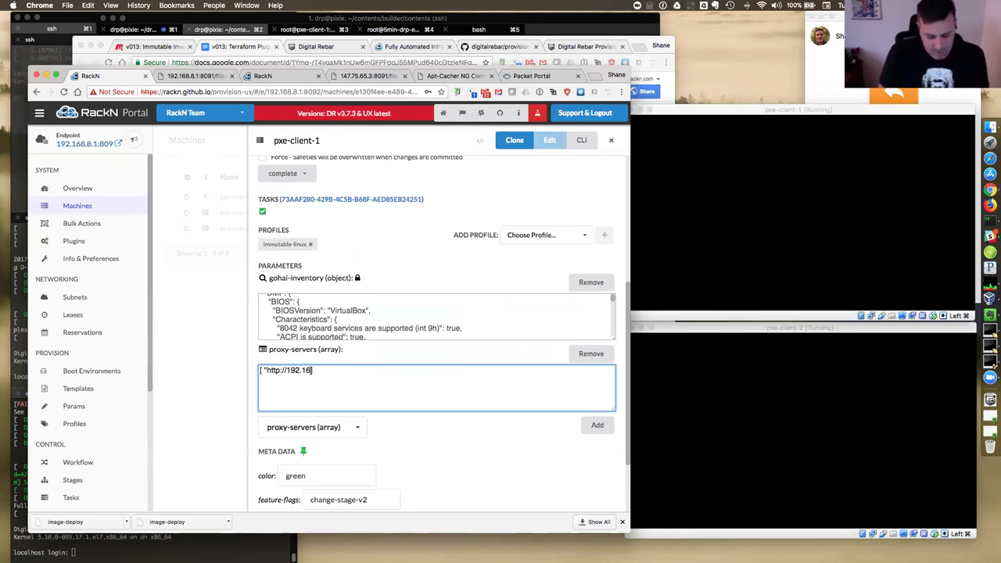
pyautogui.write('8.8.1:80')
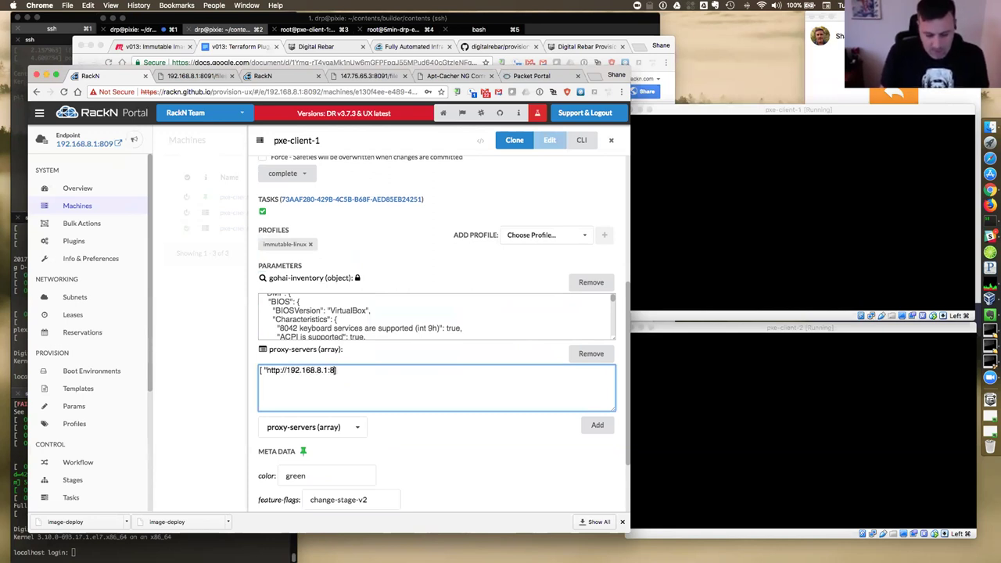
pyautogui.write('" ]')
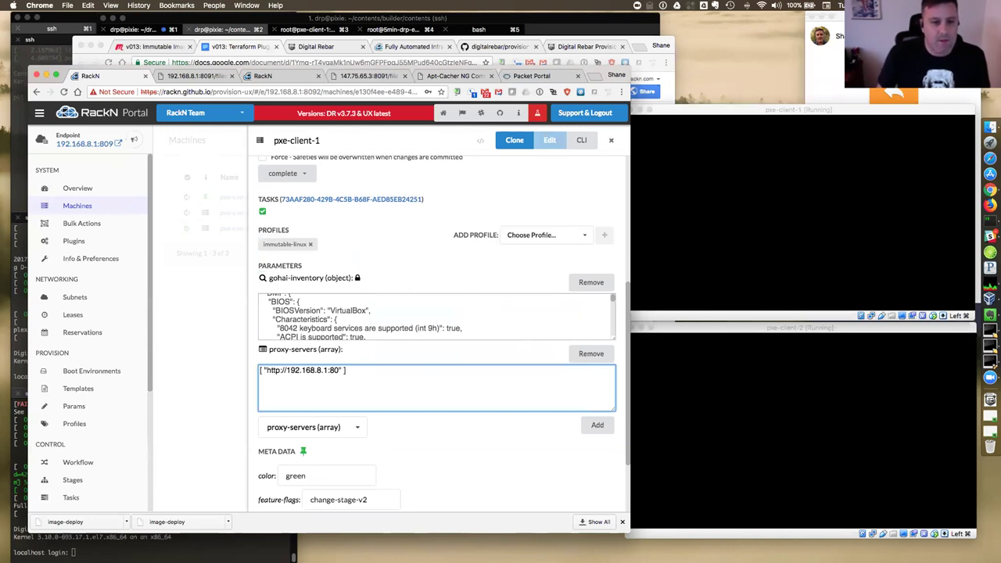
pyautogui.scroll(-3, 384, 430)
pyautogui.click(275, 466)
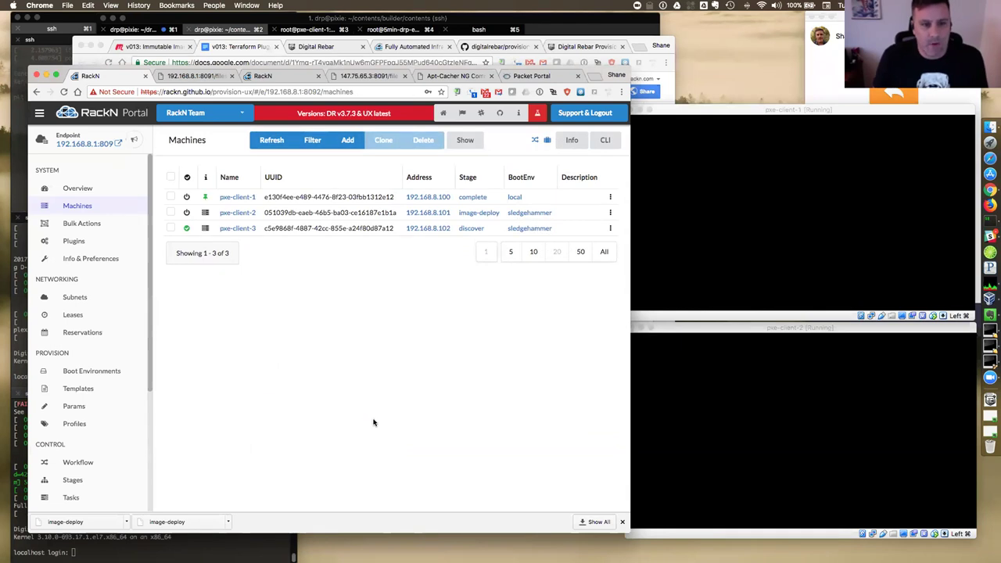
# - View the Apt-Cacher NG maintenance page, and return to the RackN machines list
pyautogui.click(458, 76)
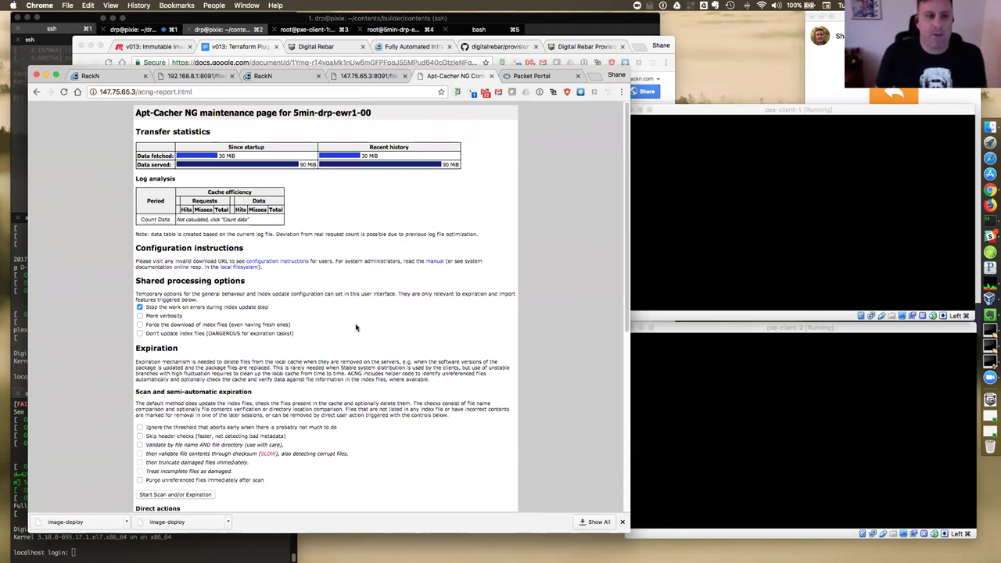
pyautogui.click(115, 78)
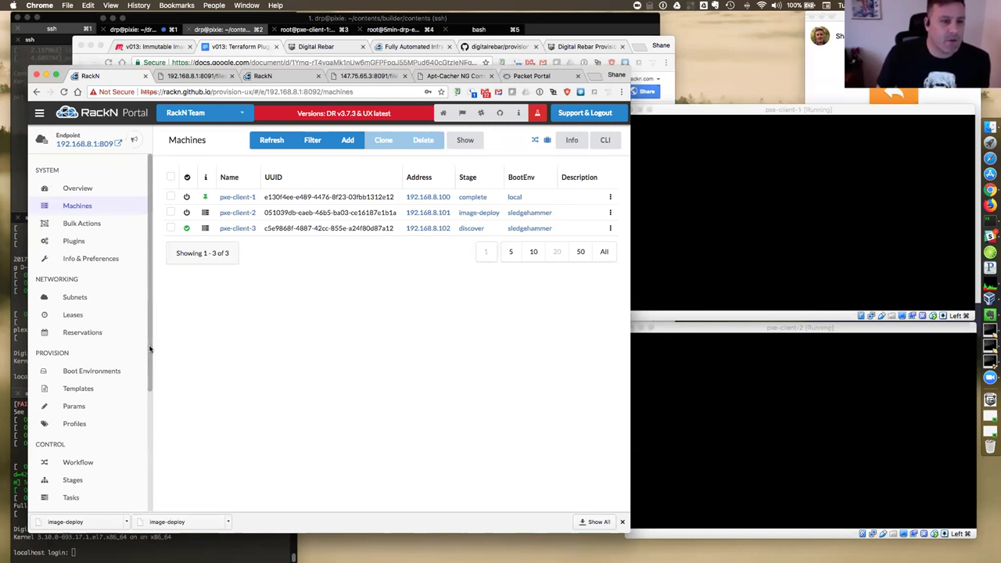
# - Open the list of params defined on the endpoint
pyautogui.scroll(-1, 150, 348)
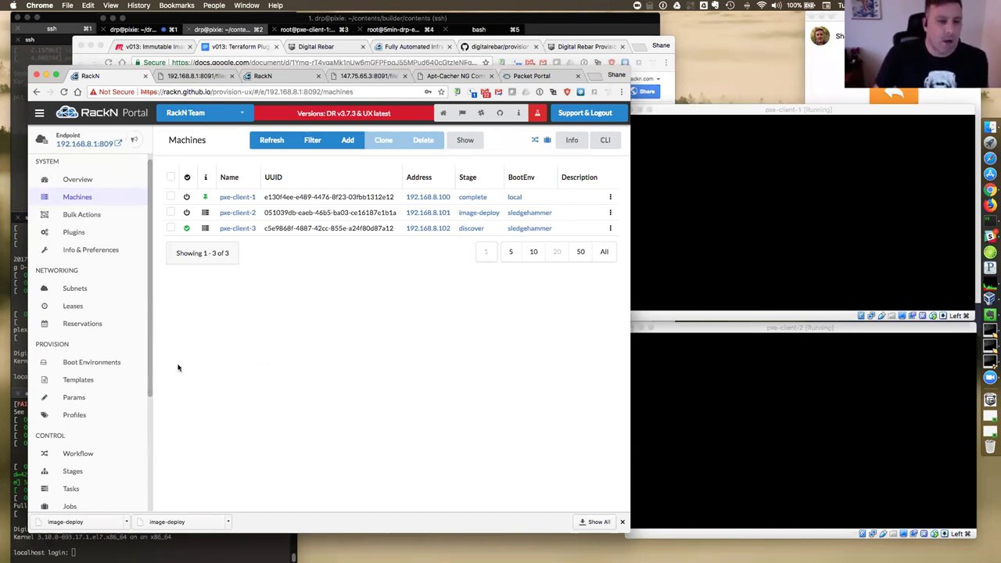
pyautogui.scroll(-2, 151, 362)
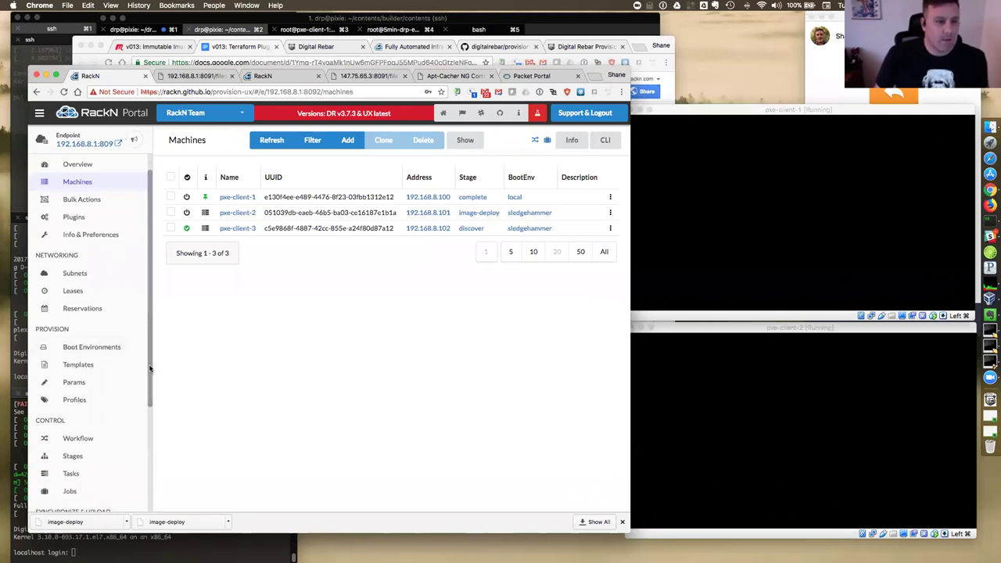
pyautogui.moveTo(147, 370); pyautogui.dragTo(145, 421)
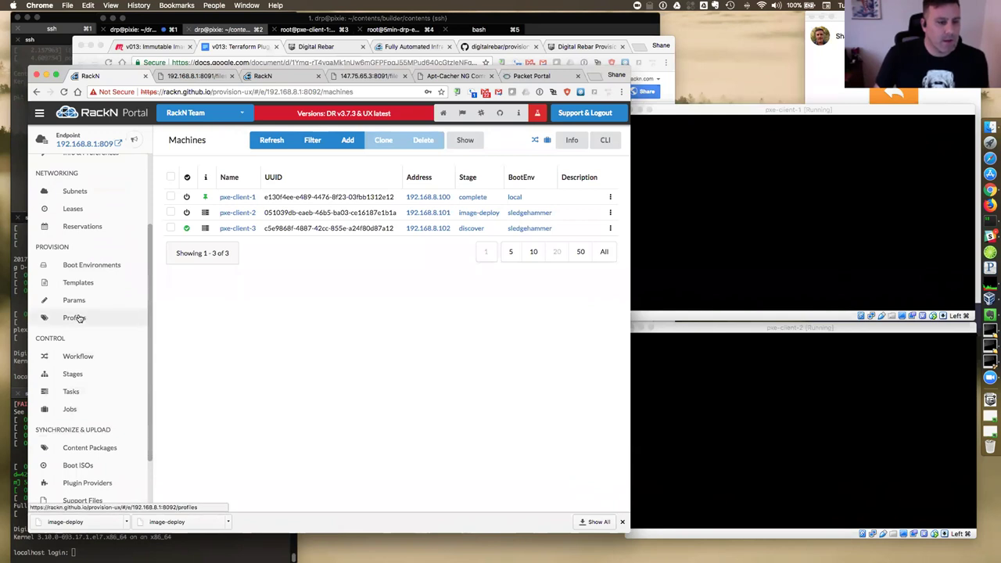
pyautogui.click(74, 301)
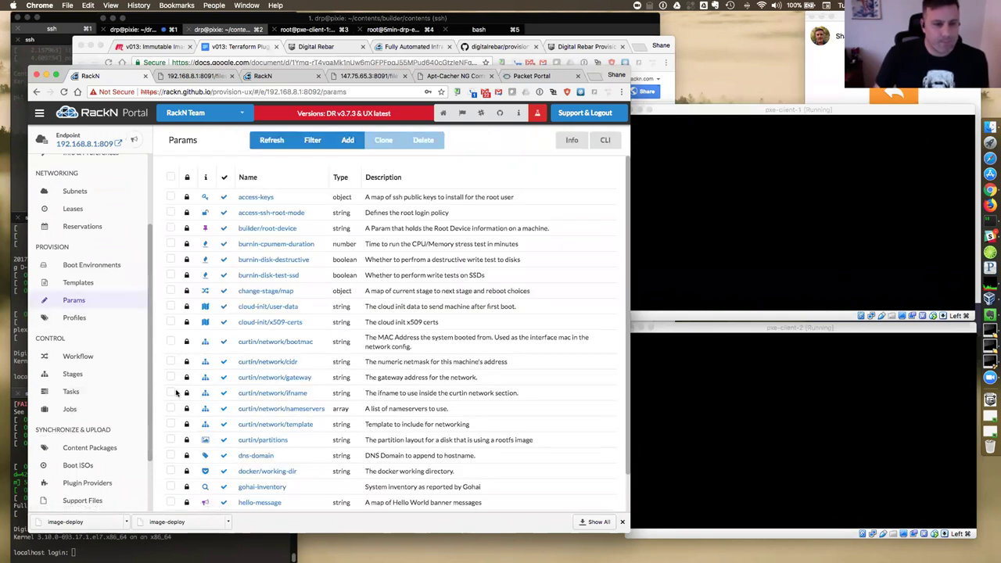
# - Open the list of provisioning profiles to review the immutable install and global entries
pyautogui.scroll(-3, 147, 402)
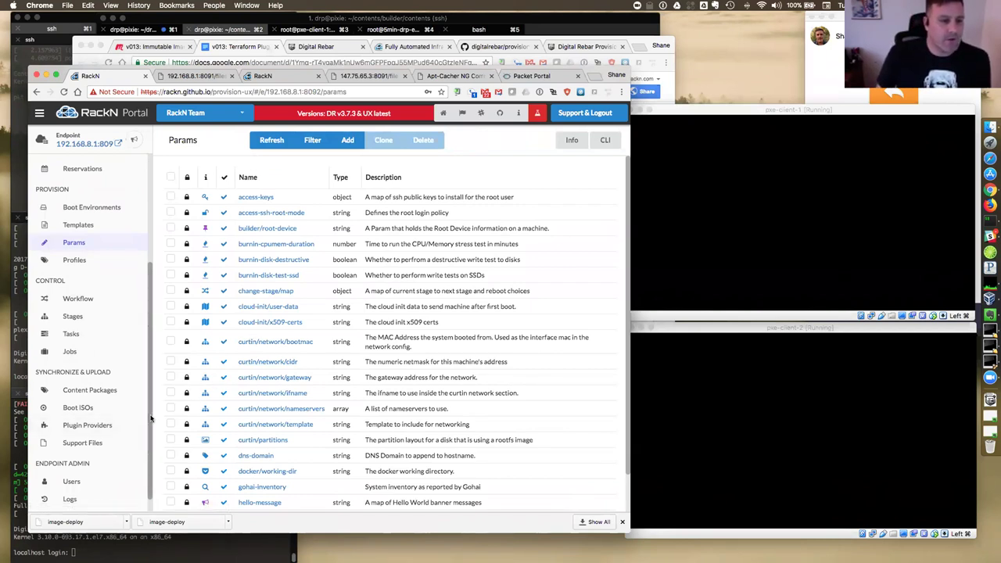
pyautogui.scroll(-1, 150, 418)
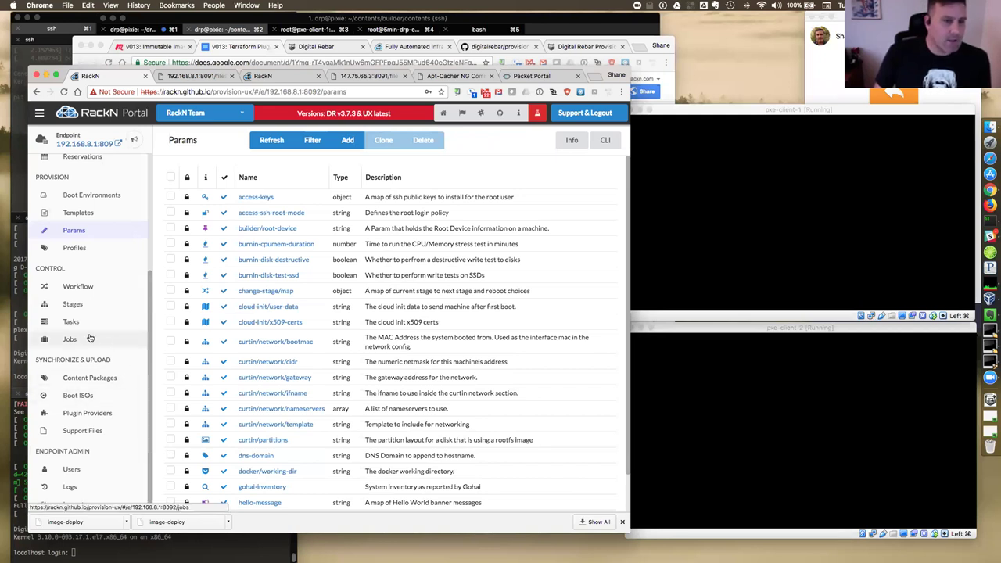
pyautogui.scroll(1, 84, 295)
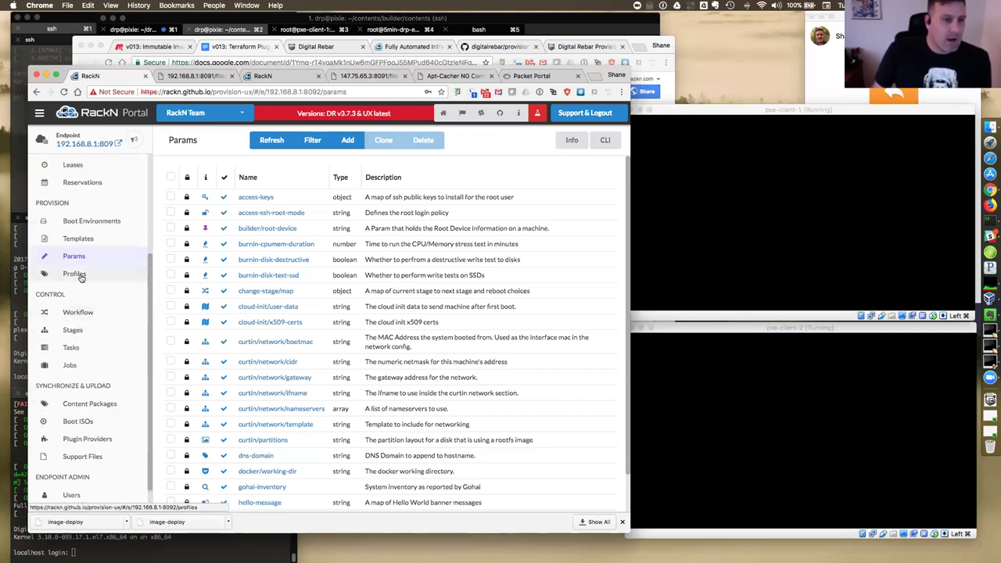
pyautogui.click(76, 272)
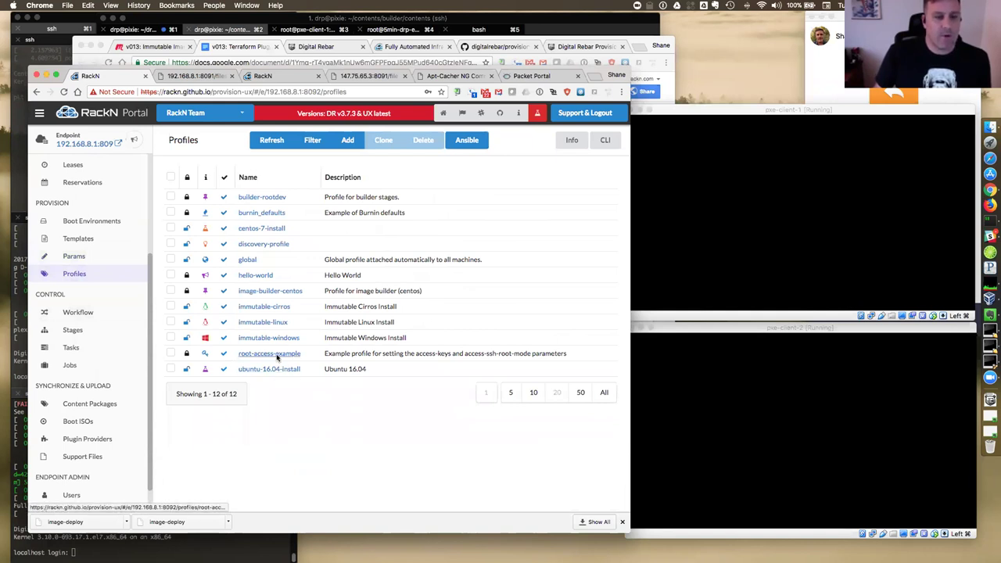
pyautogui.scroll(2, 151, 298)
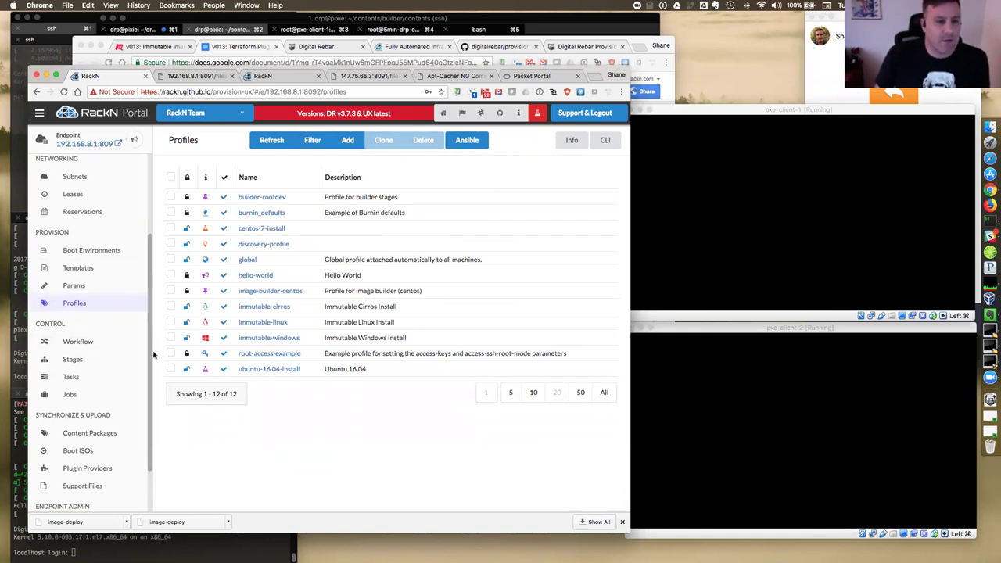
pyautogui.scroll(3, 154, 351)
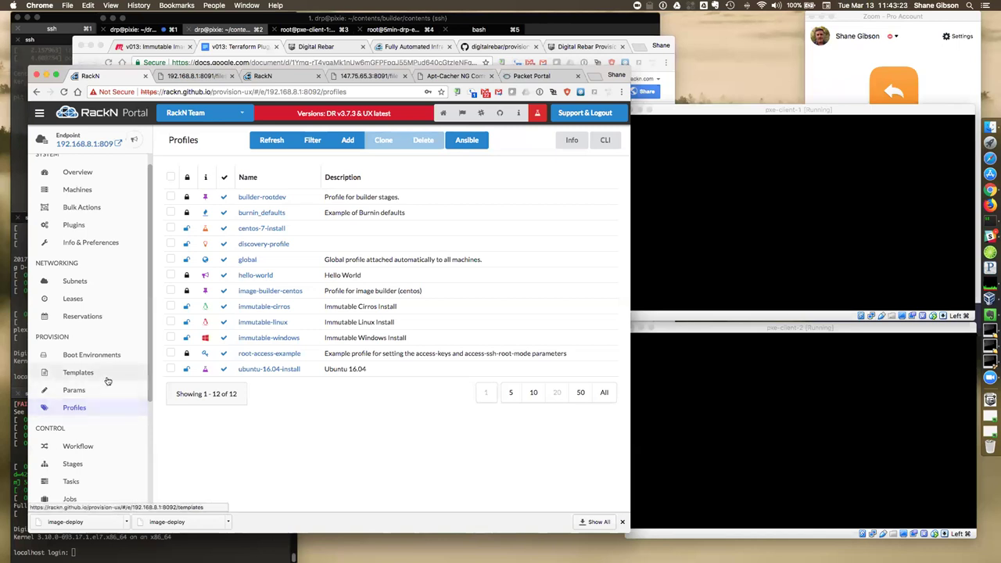
pyautogui.scroll(-1, 152, 383)
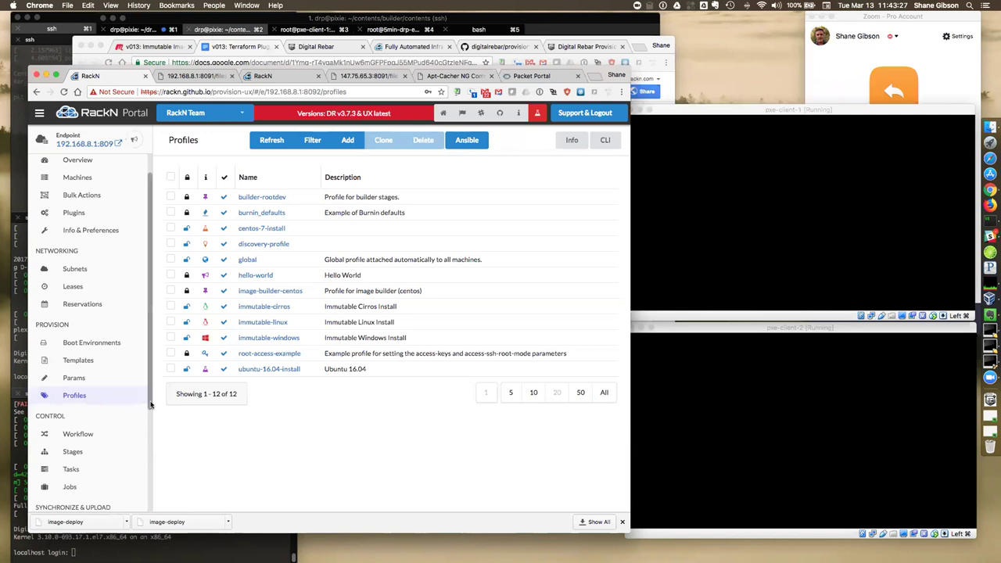
# - Raise the computer's sound output volume slightly
pyautogui.scroll(-2, 153, 411)
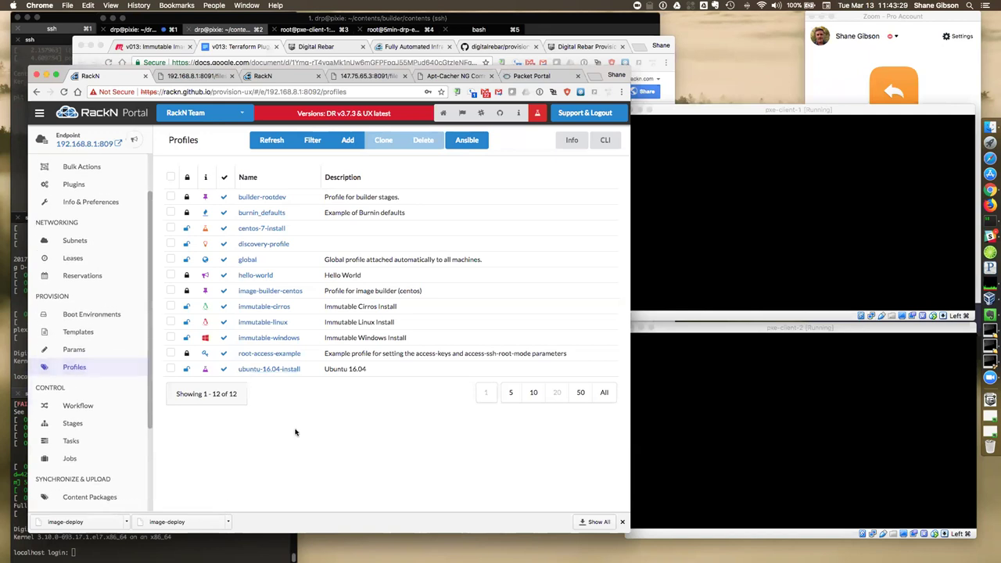
pyautogui.click(775, 5)
pyautogui.moveTo(819, 30)
pyautogui.mouseDown()
pyautogui.moveTo(849, 31)
pyautogui.moveTo(824, 32)
pyautogui.mouseUp()
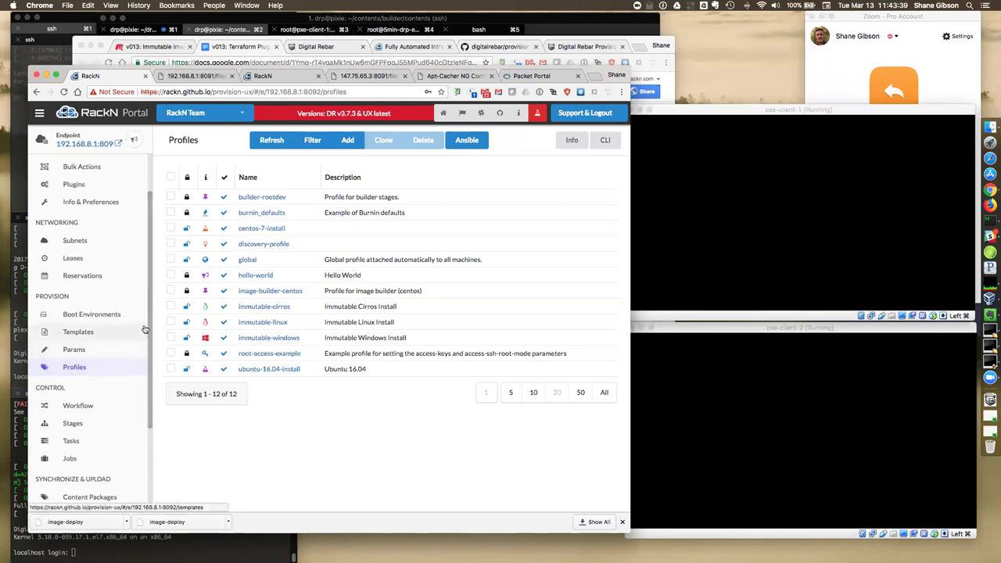
# - View the endpoint's system info and preferences, and check the computer's sound output settings
pyautogui.scroll(1, 153, 317)
pyautogui.scroll(1, 152, 317)
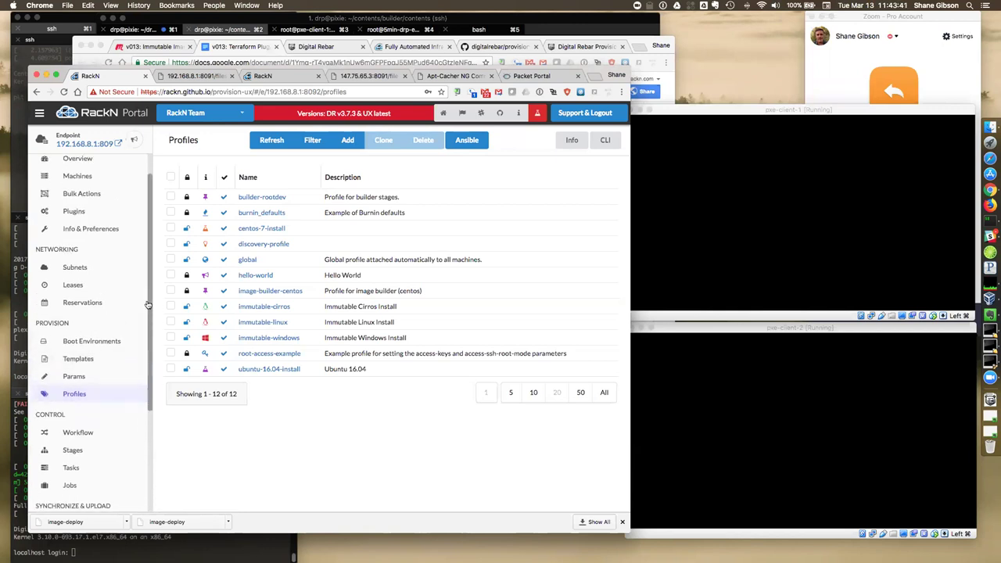
pyautogui.click(116, 228)
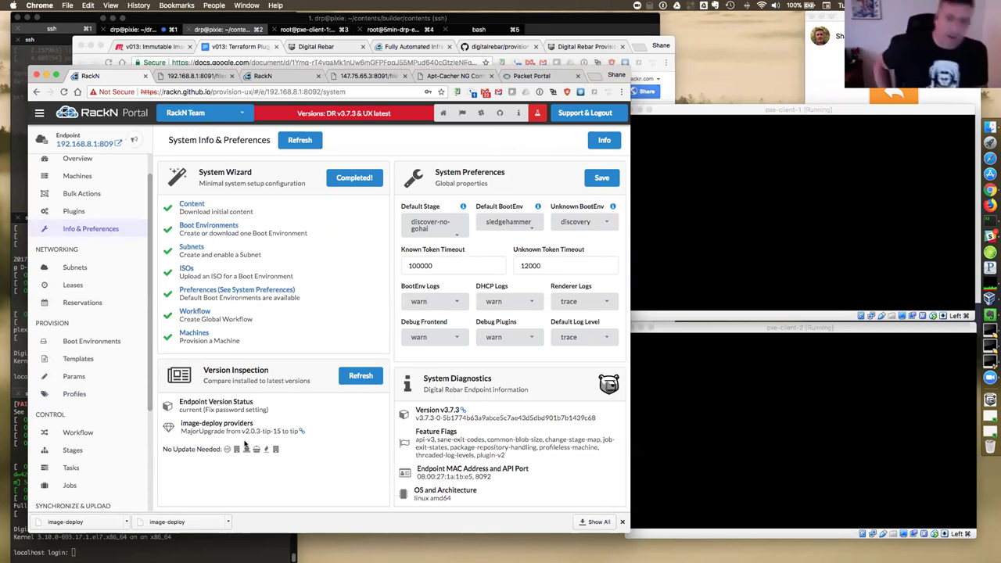
pyautogui.click(776, 5)
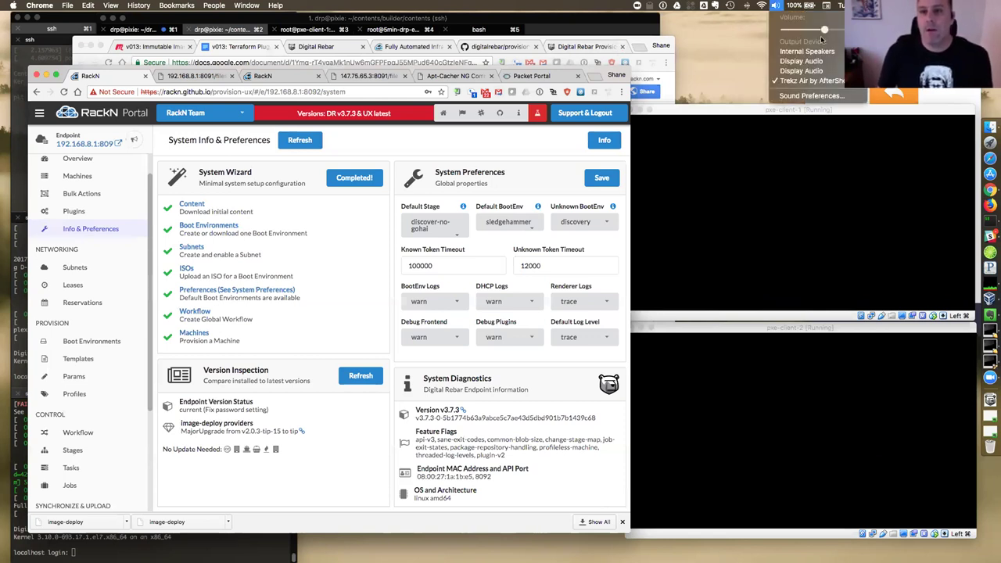
pyautogui.click(762, 56)
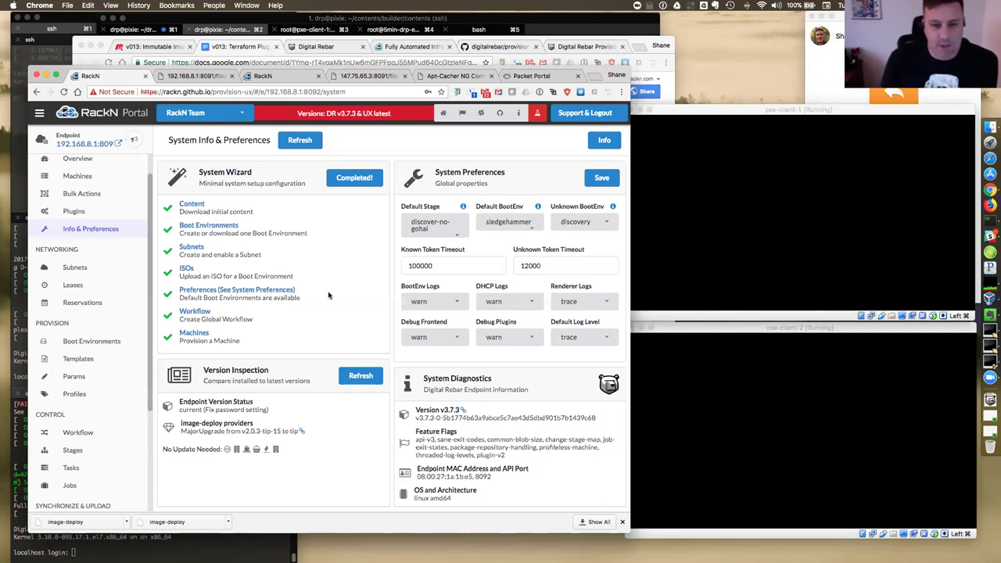
# - From the bulk actions machine list, inspect the log of pxe-client-2's curtin-deploy job, and close the job details
pyautogui.click(82, 193)
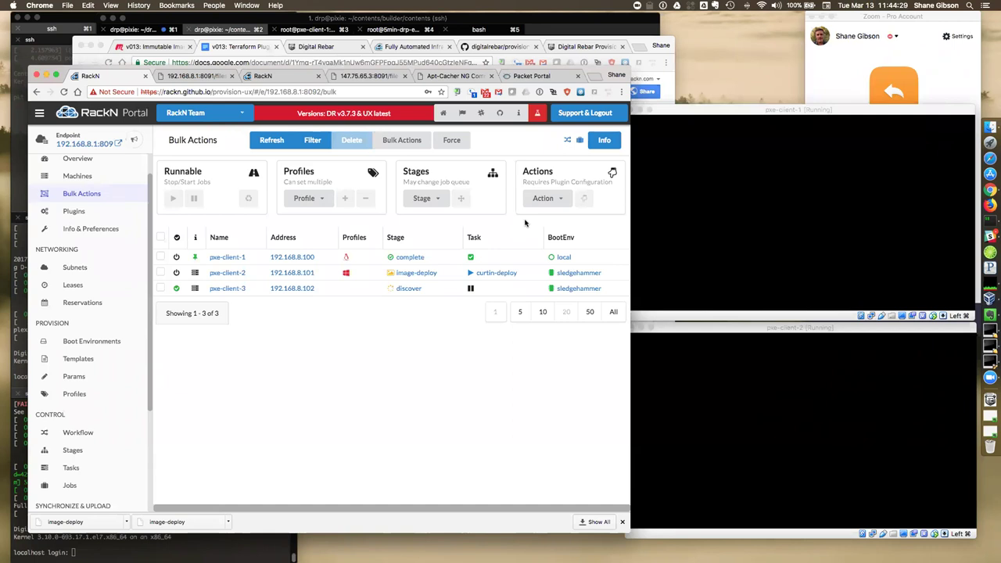
pyautogui.click(504, 274)
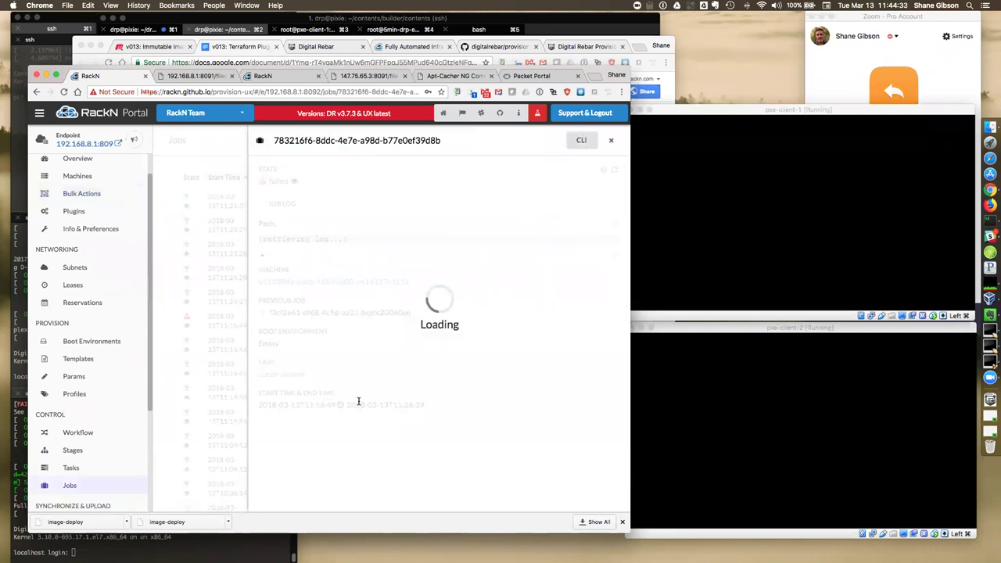
pyautogui.scroll(-20, 410, 349)
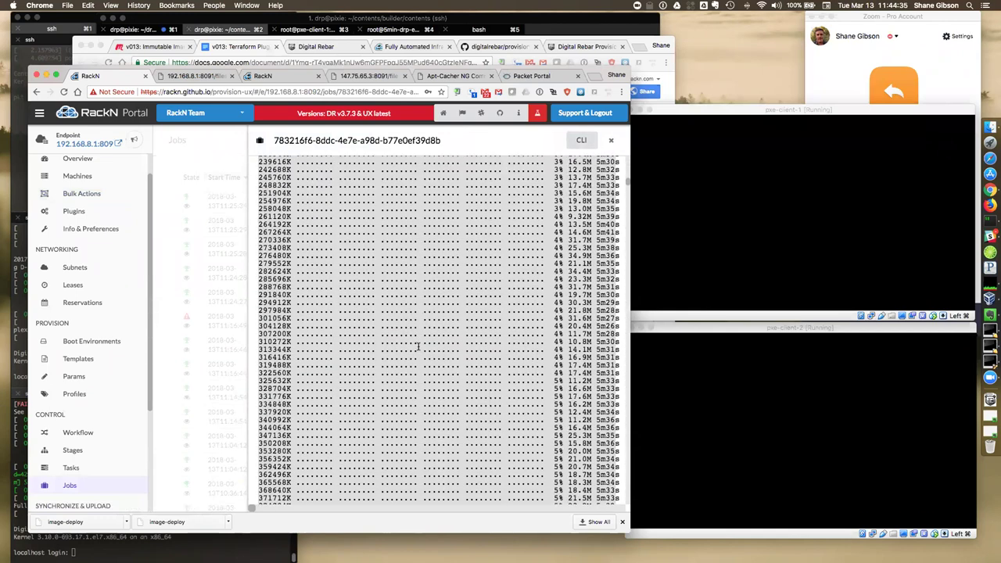
pyautogui.scroll(-15, 628, 497)
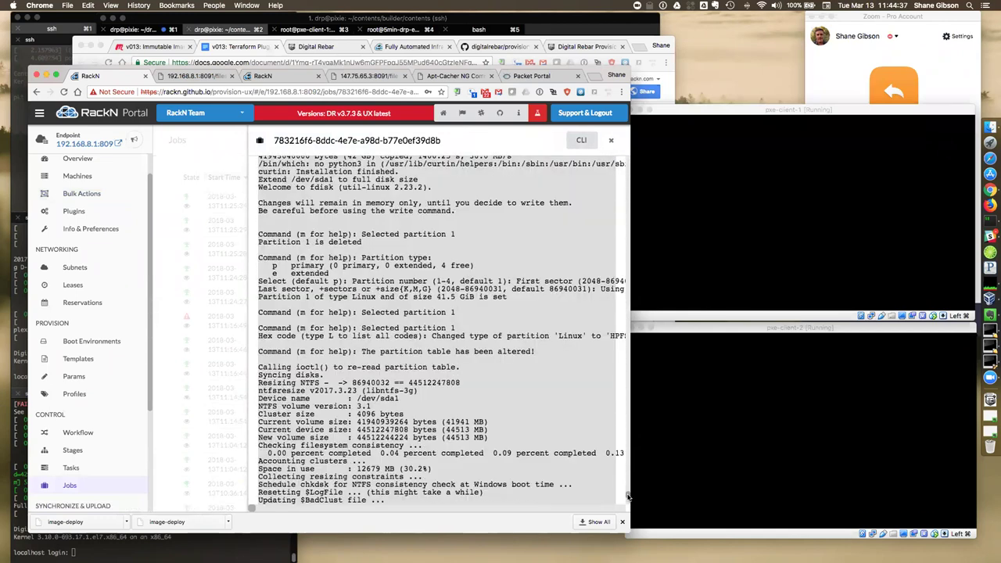
pyautogui.click(164, 324)
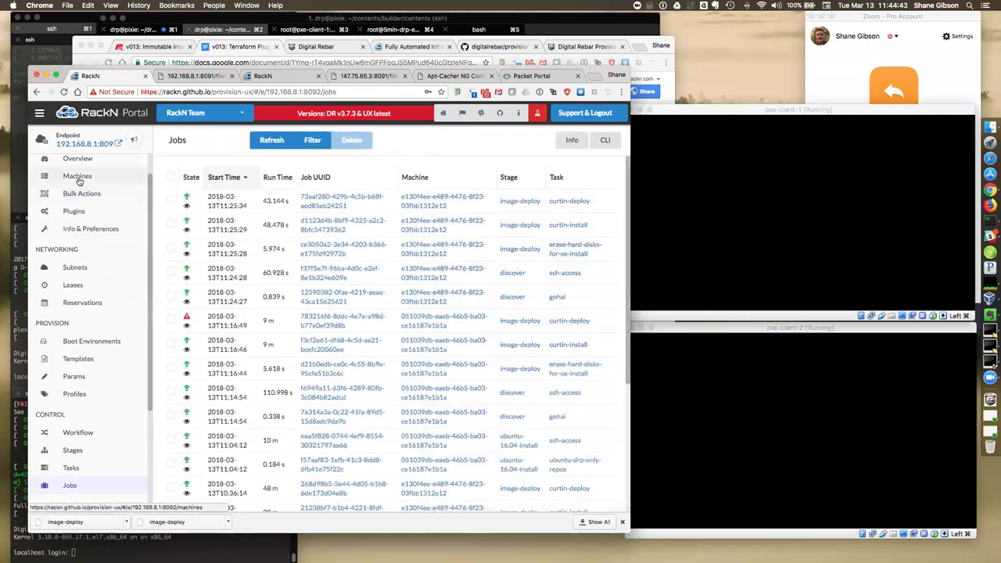
# - Review the machines on the bulk actions page, and open the endpoint's logs
pyautogui.scroll(1, 78, 188)
pyautogui.click(79, 222)
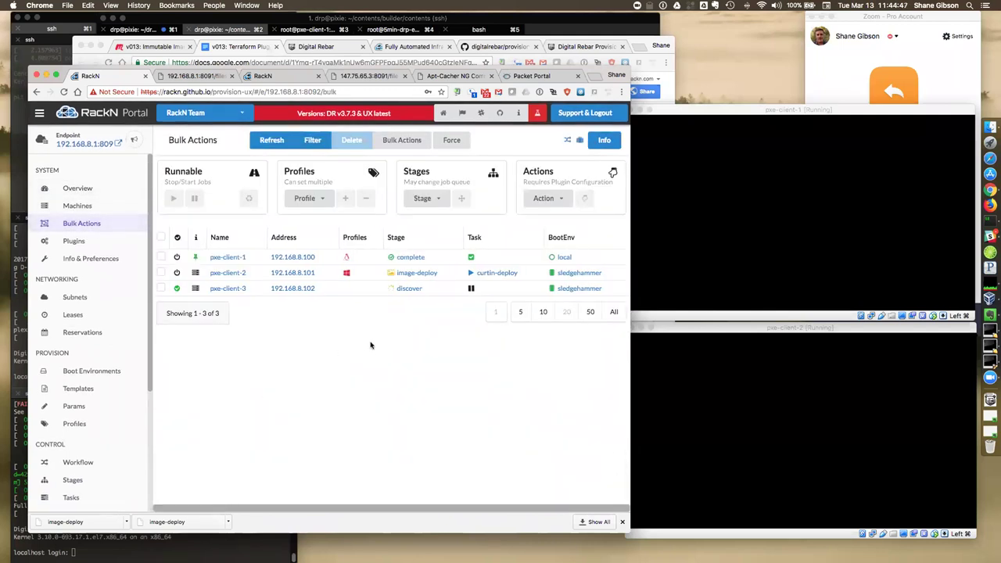
pyautogui.scroll(-3, 89, 456)
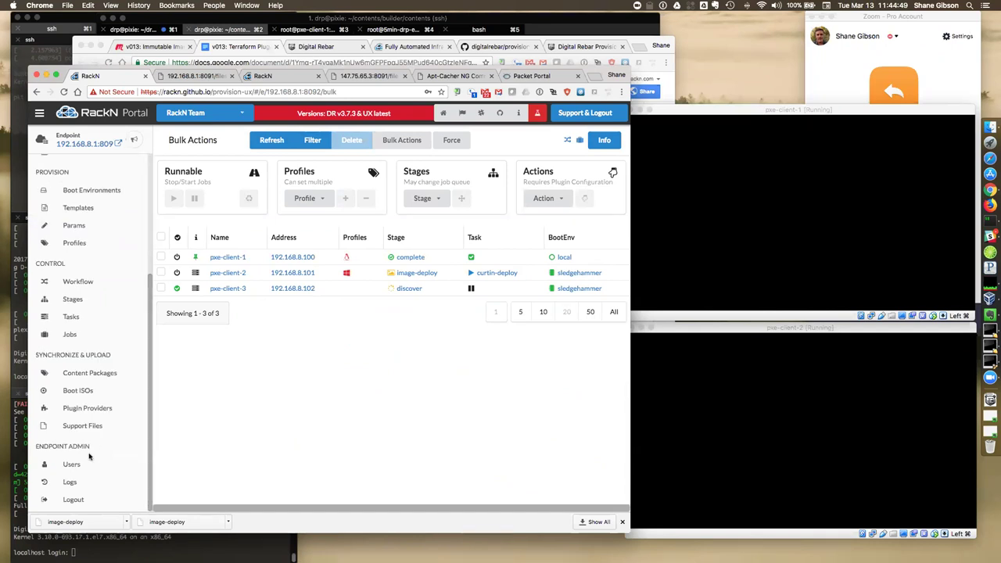
pyautogui.click(70, 481)
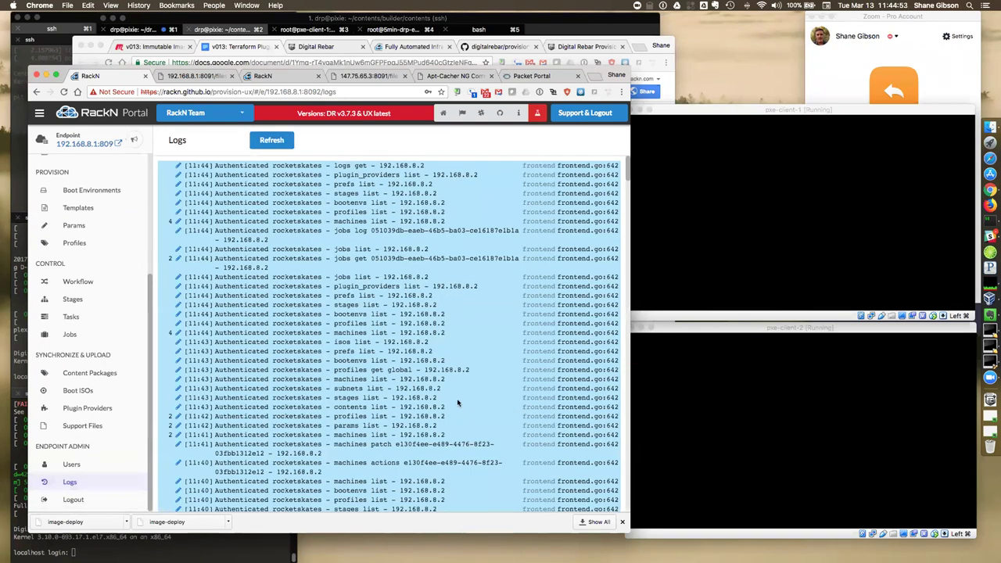
# - Return to bulk actions, reopen pxe-client-2's curtin-deploy job, and read the final entries of its log
pyautogui.scroll(3, 80, 244)
pyautogui.click(81, 224)
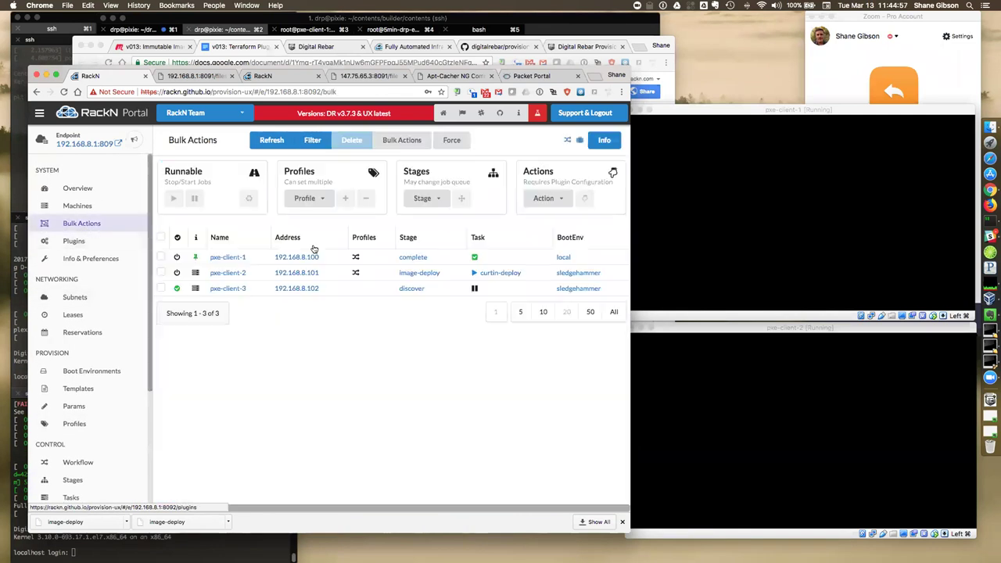
pyautogui.click(495, 273)
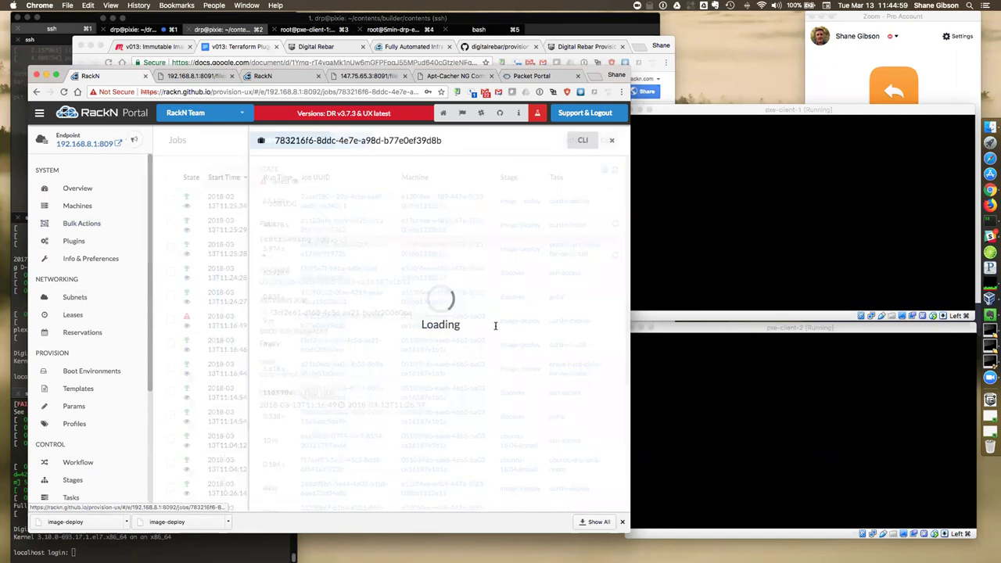
pyautogui.click(628, 497)
pyautogui.scroll(-5, 628, 497)
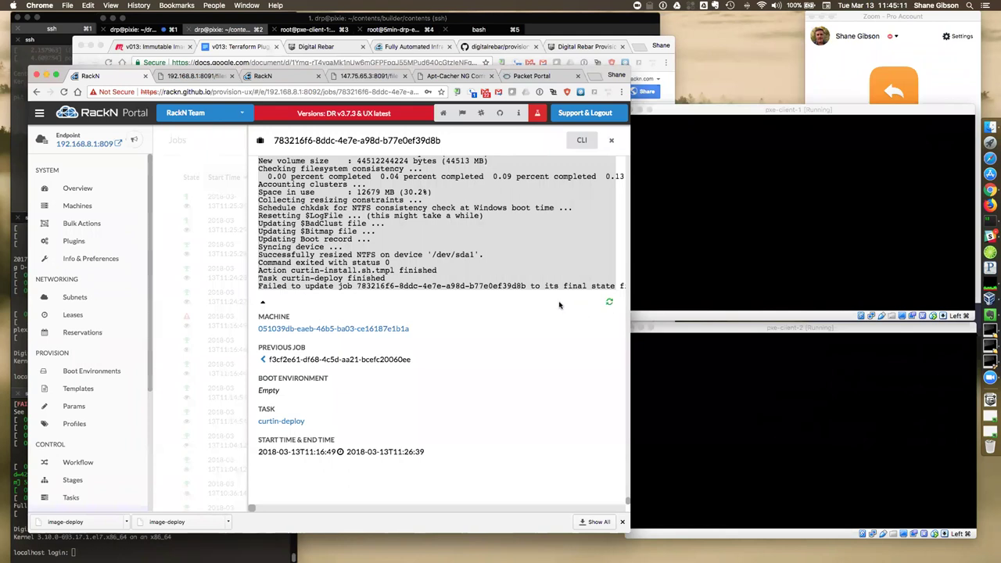
pyautogui.scroll(5, 559, 303)
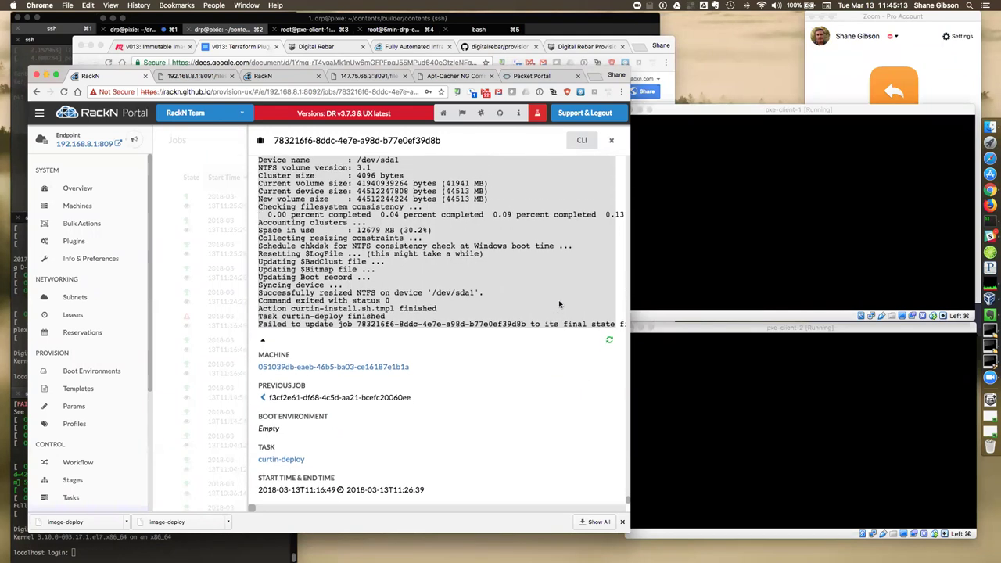
pyautogui.scroll(4, 558, 302)
pyautogui.scroll(1, 558, 299)
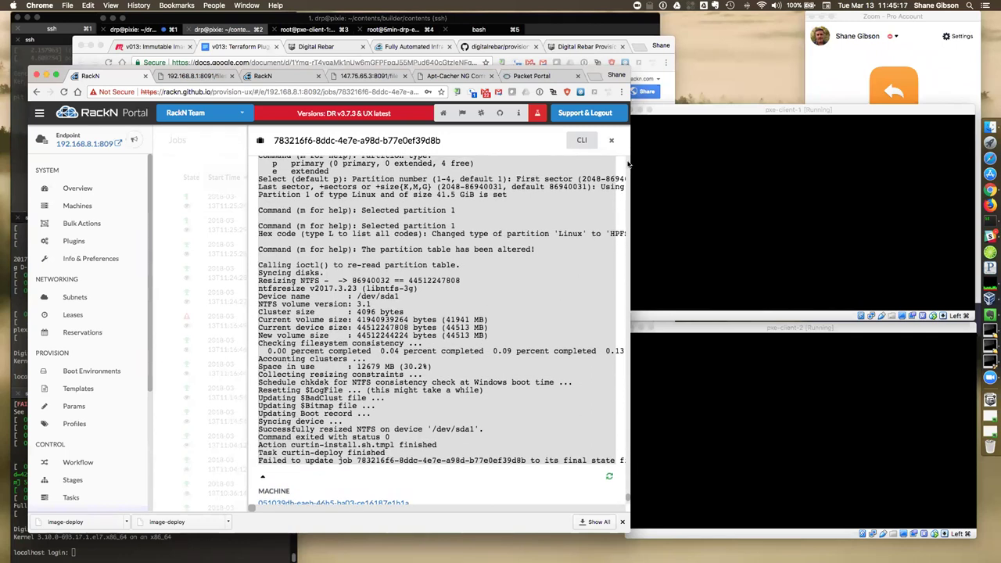
# - Examine the curtin-deploy job log from its beginning to its full-width last line, and close the job details
pyautogui.scroll(15, 628, 164)
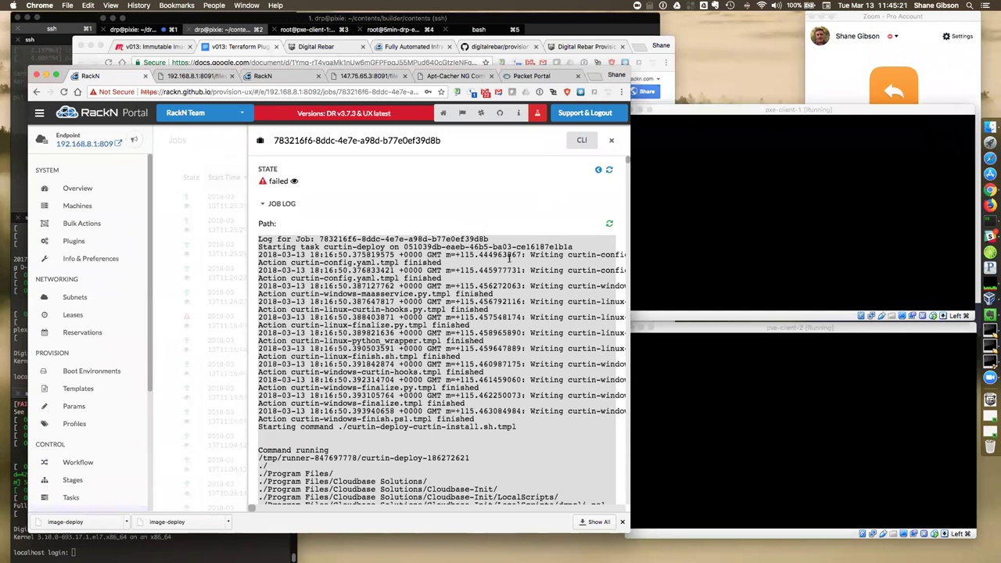
pyautogui.scroll(-6, 460, 311)
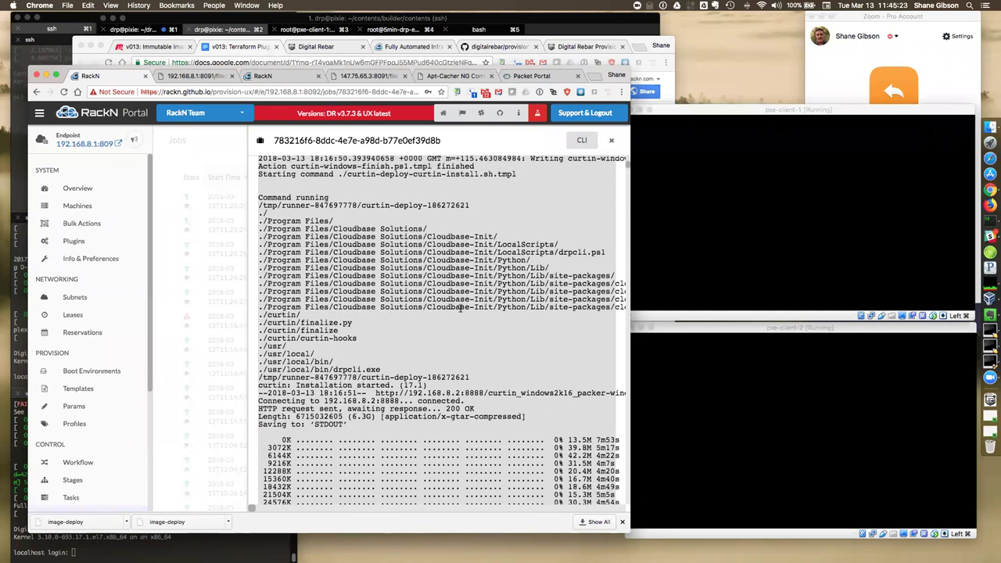
pyautogui.hscroll(4, 461, 309)
pyautogui.hscroll(1, 461, 309)
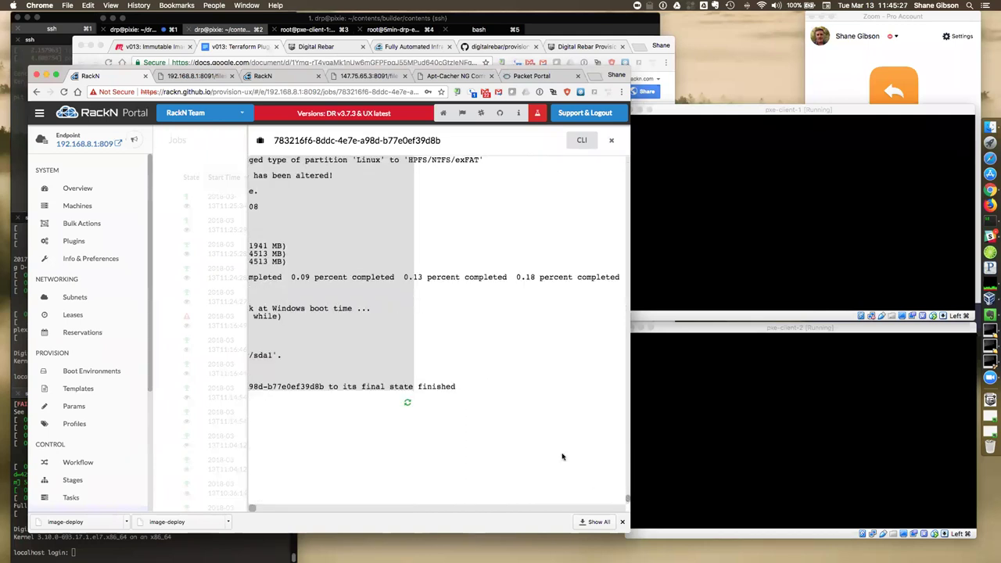
pyautogui.scroll(-10, 561, 456)
pyautogui.hscroll(-3, 422, 329)
pyautogui.hscroll(-3, 415, 322)
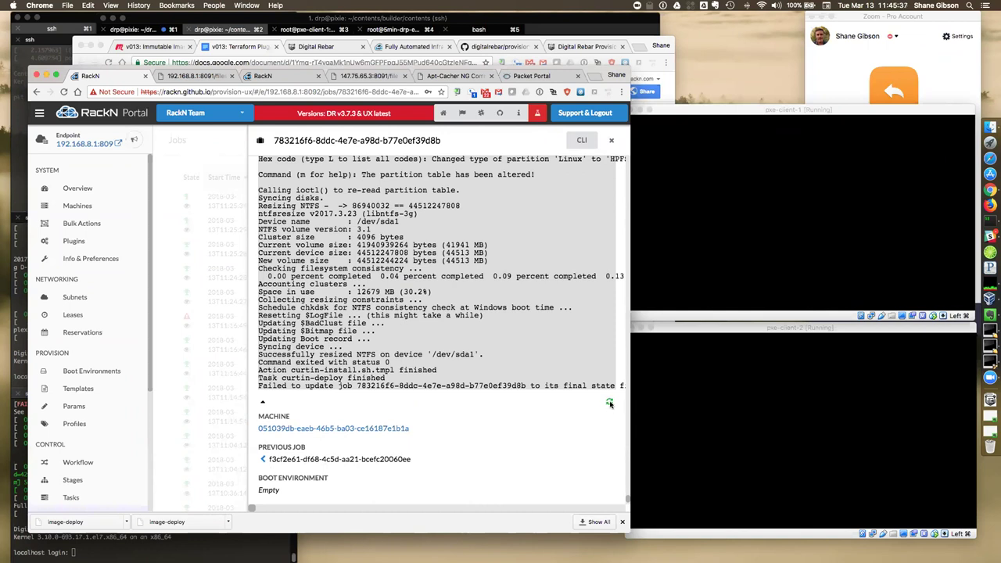
pyautogui.click(174, 354)
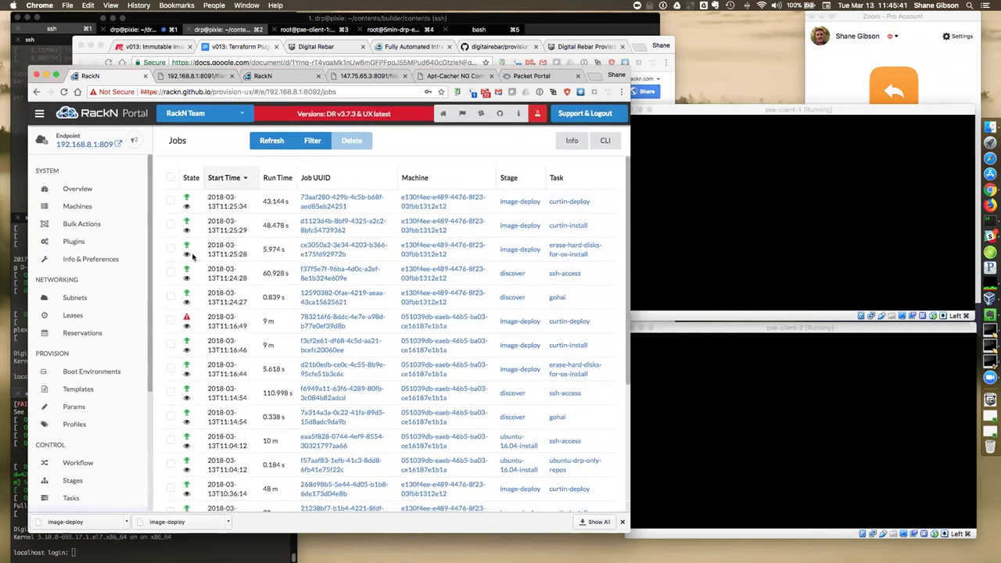
# - Check the machines on the bulk actions page, and open the system info and preferences
pyautogui.click(81, 223)
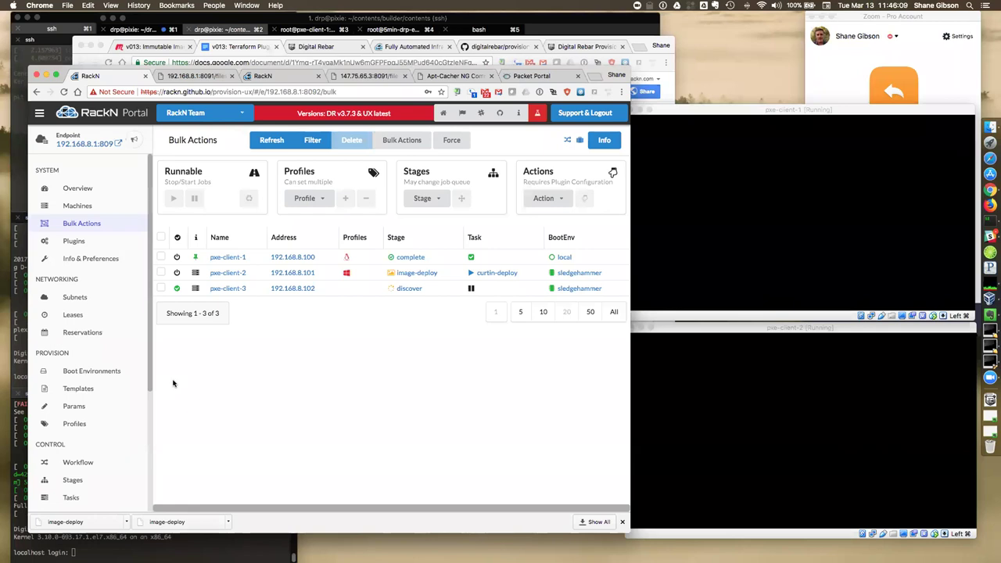
pyautogui.click(76, 264)
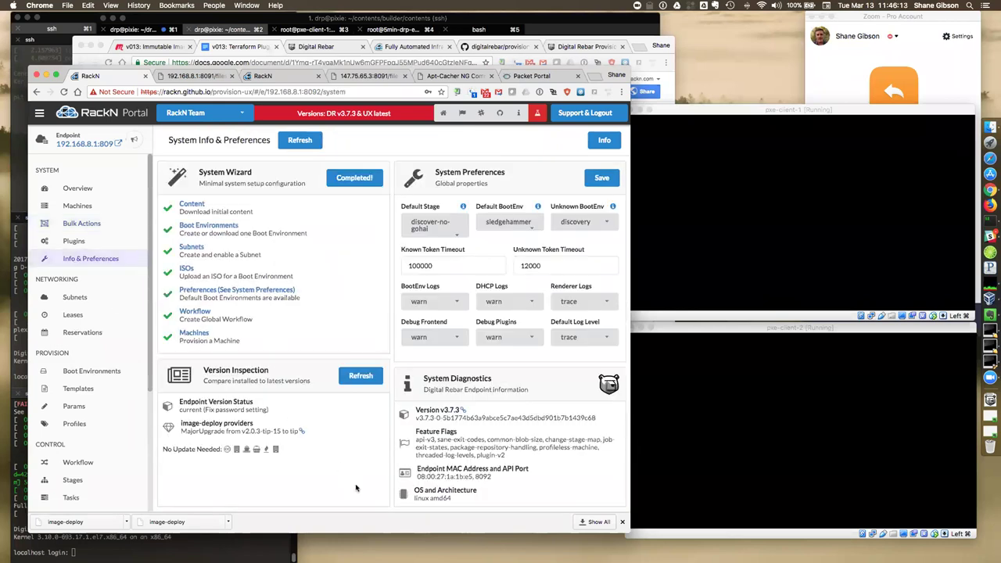